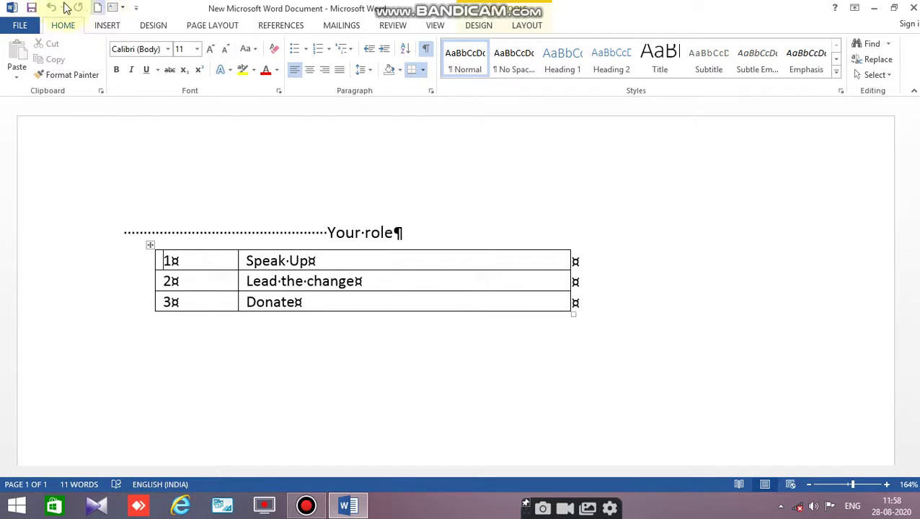
- Create a new blank document and hide its paragraph and formatting marks
click(137, 8)
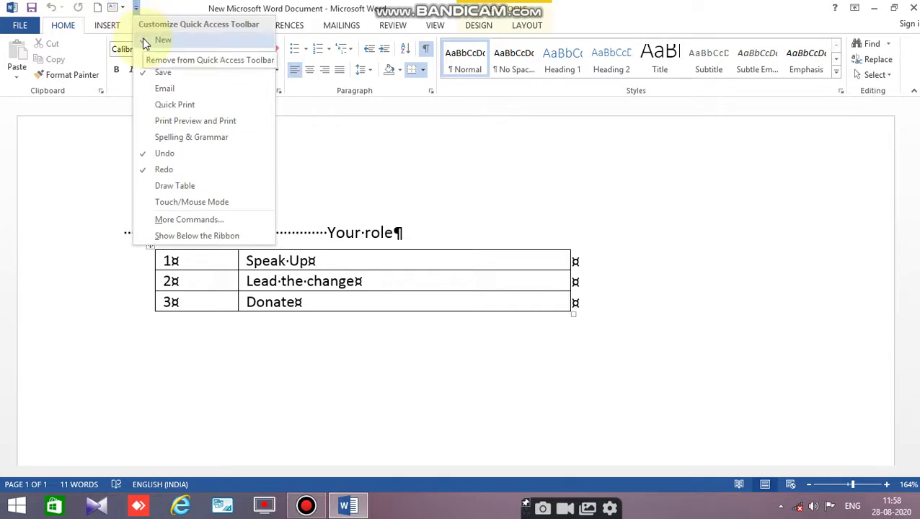
click(98, 8)
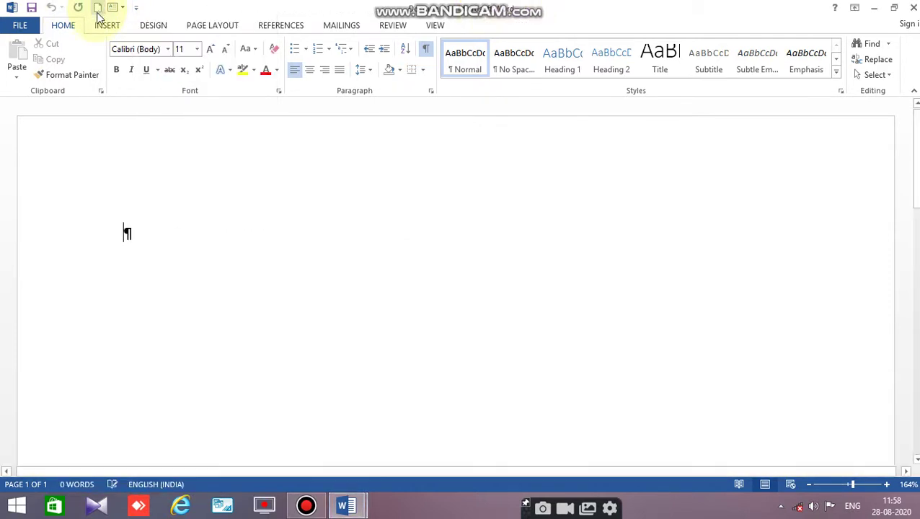
click(426, 48)
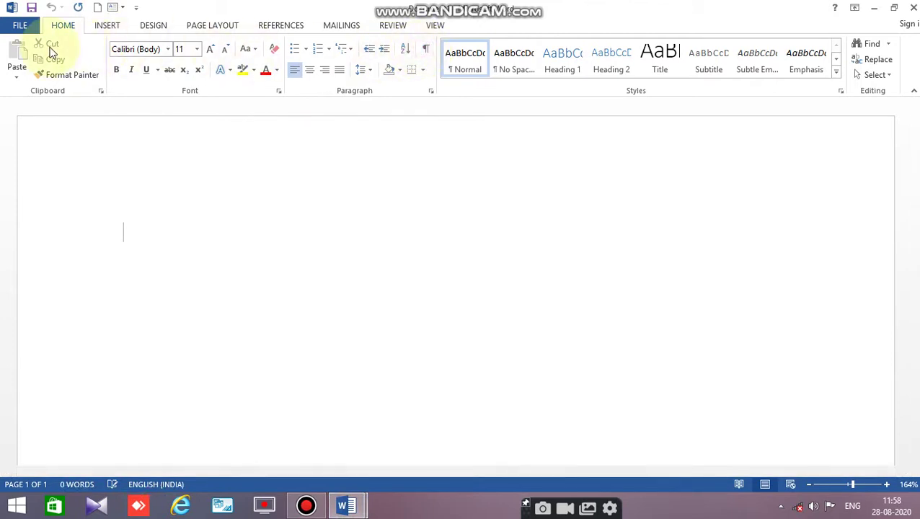
- Create another new document from the Blank document template
click(24, 27)
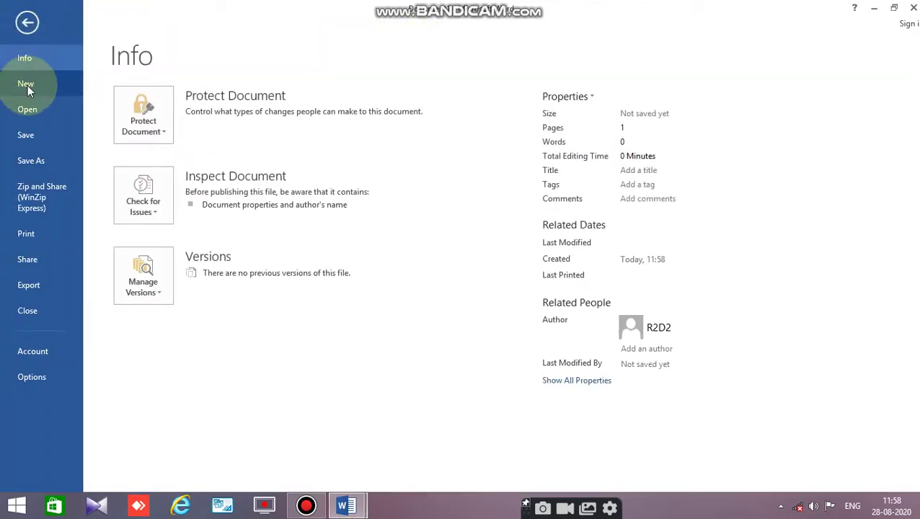
click(28, 85)
click(177, 232)
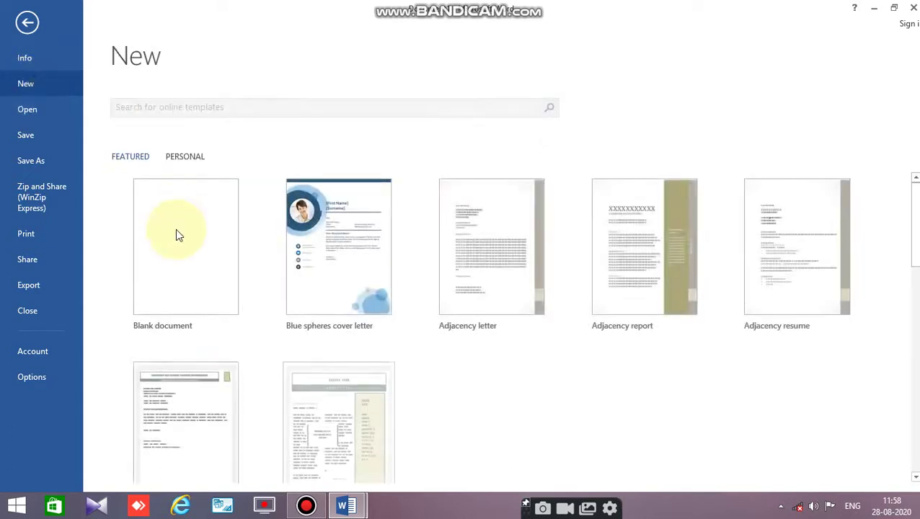
click(177, 247)
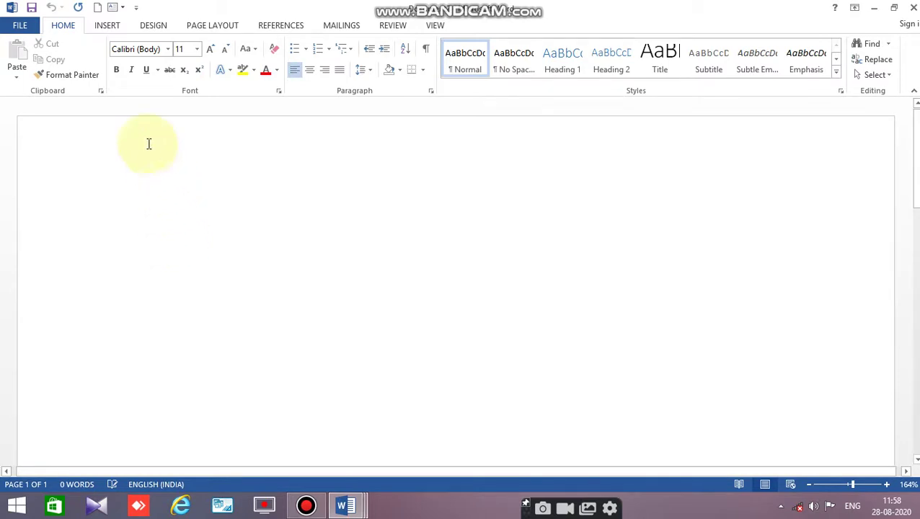
- Create a document from the Essential letter template and look over its placeholder content
click(19, 25)
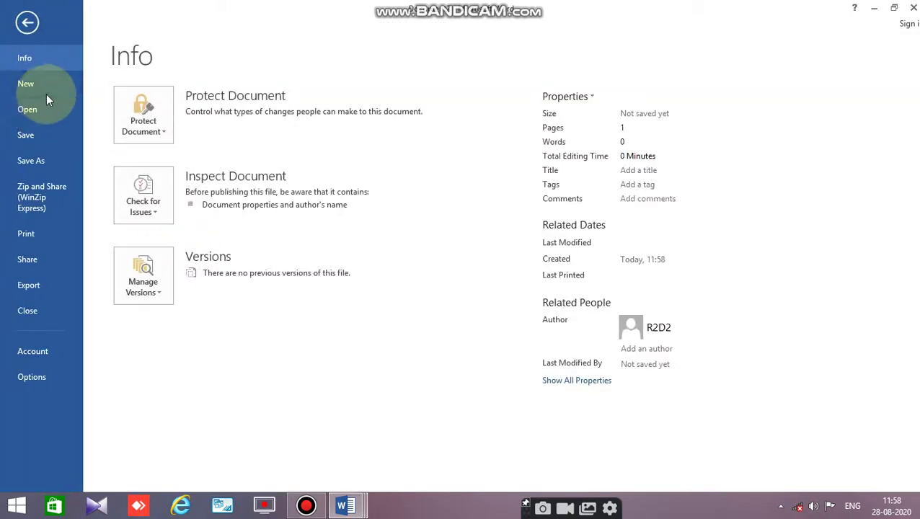
click(46, 93)
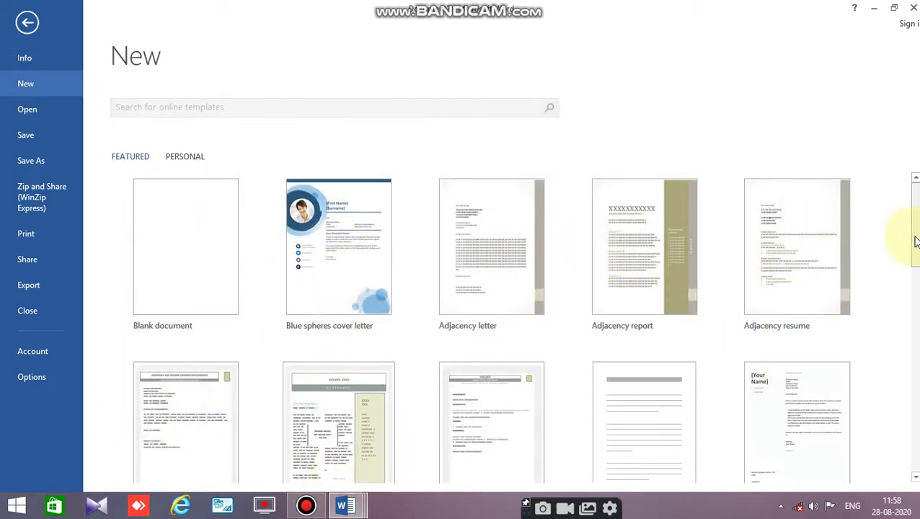
drag(915, 241, 911, 327)
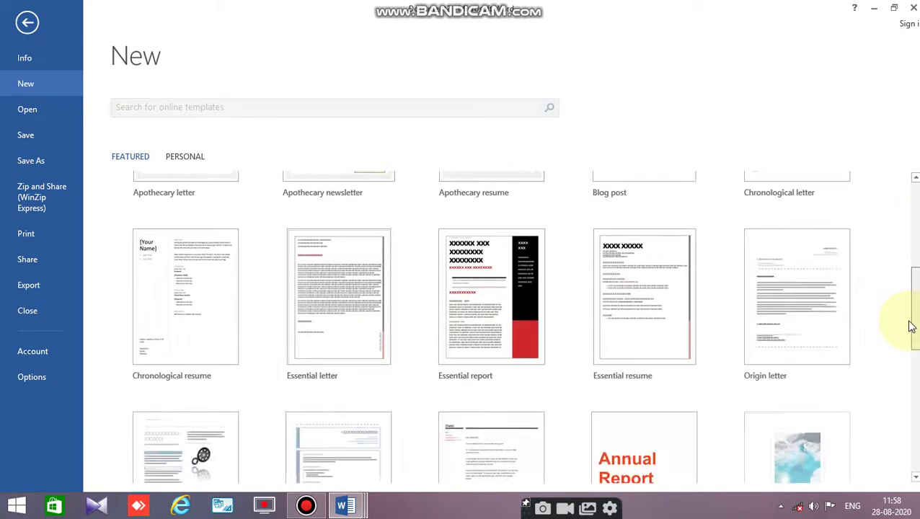
click(354, 270)
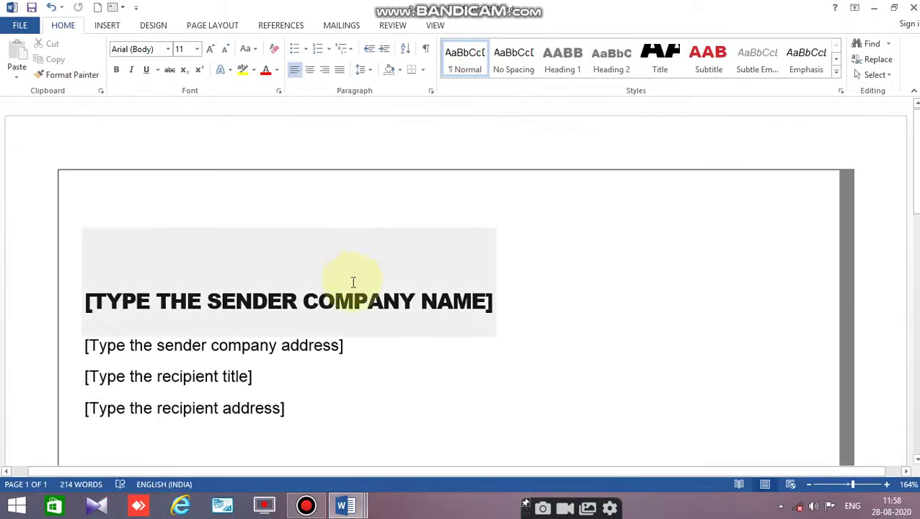
drag(917, 207, 905, 180)
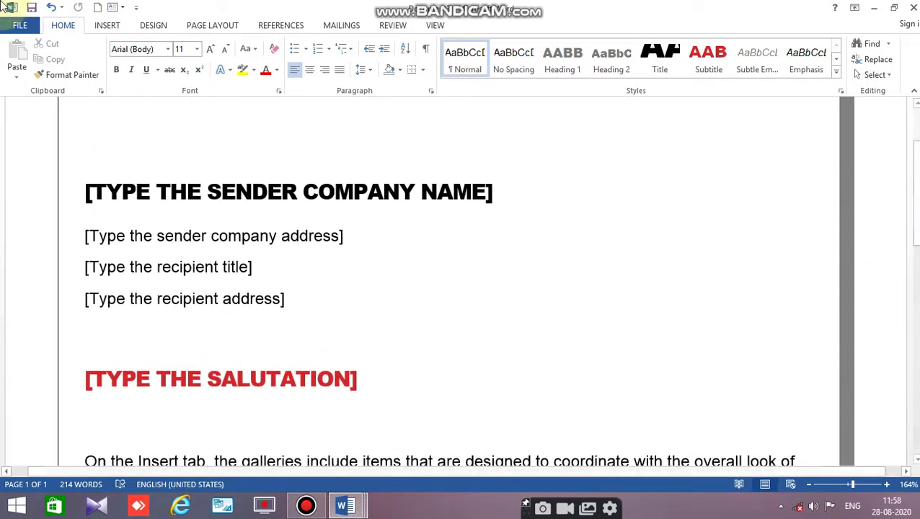
- Create two more new documents, both from the Blank document template
click(24, 26)
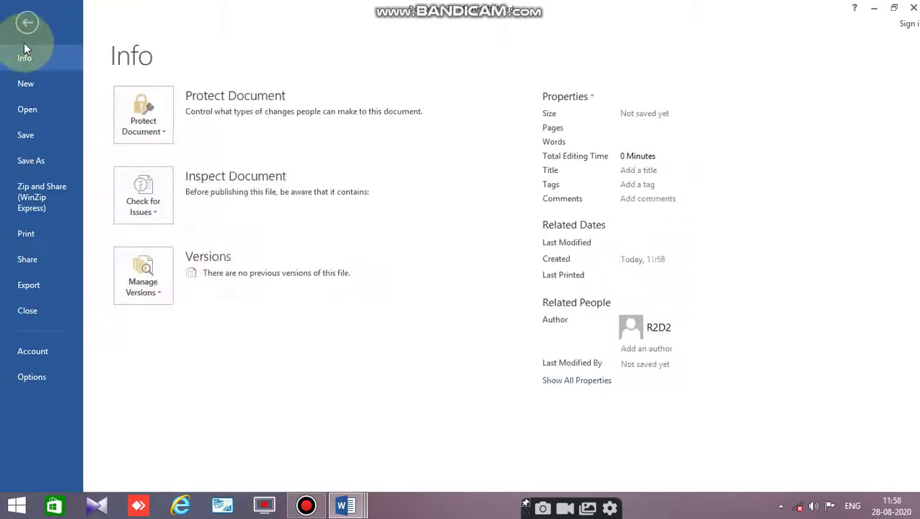
click(25, 84)
click(186, 220)
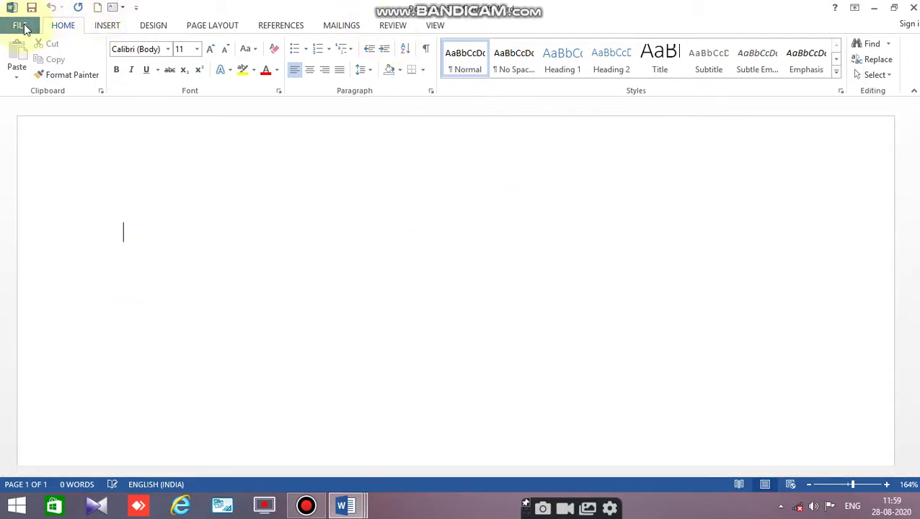
click(20, 26)
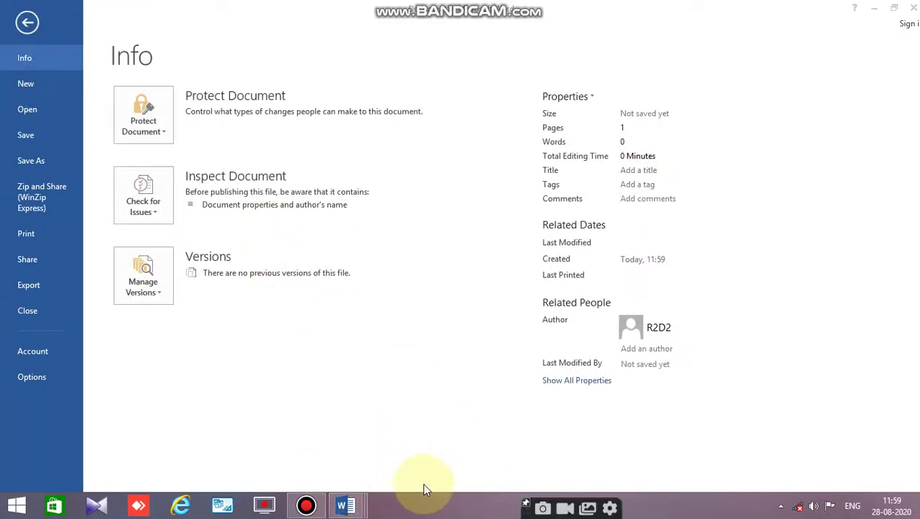
click(23, 87)
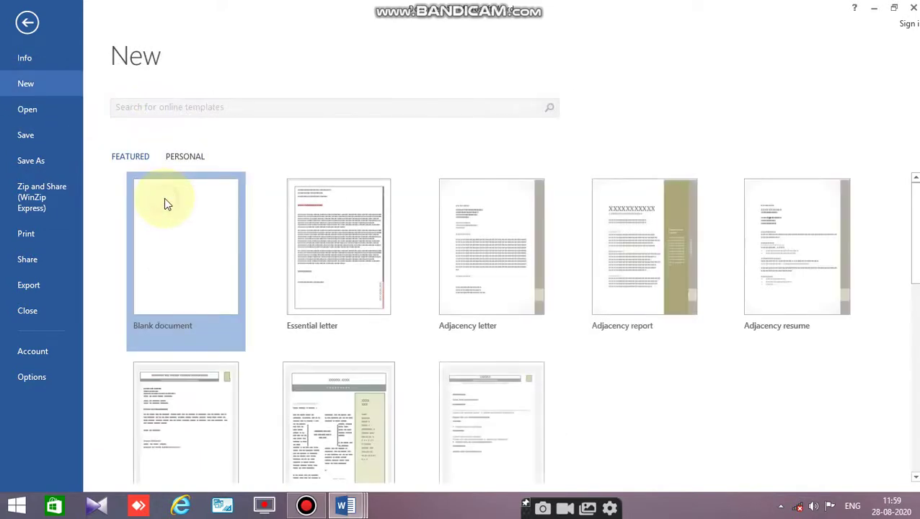
click(164, 204)
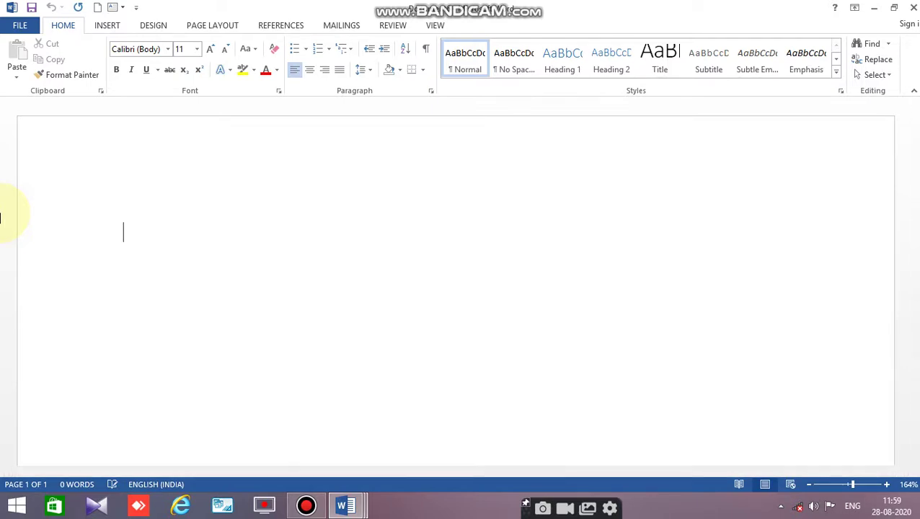
- Enter a five-line paragraph of random filler text beginning "Jhkljk jkjkj lklk glrgk elkg" in the blank document
text(jhkljk jkjkj lk)
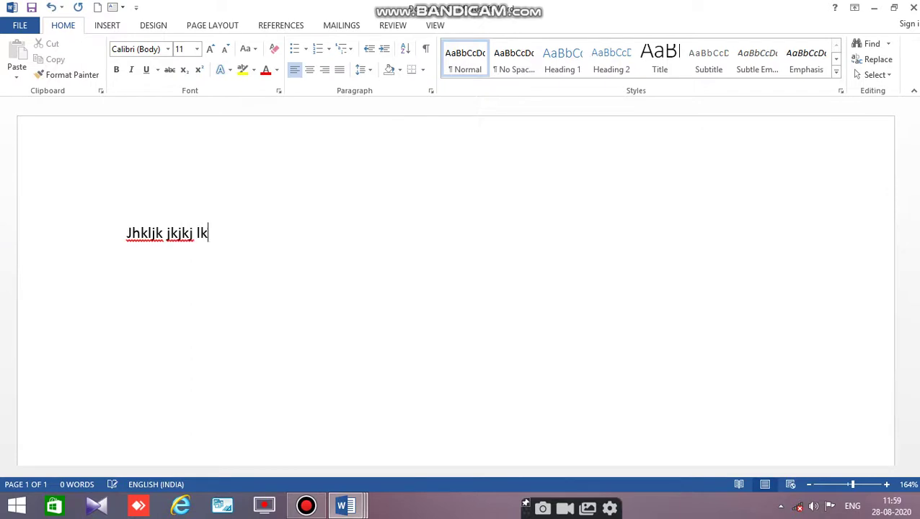
text(lk glrgk elkg ;ekg ;k;ewgkweewgk ew;g)
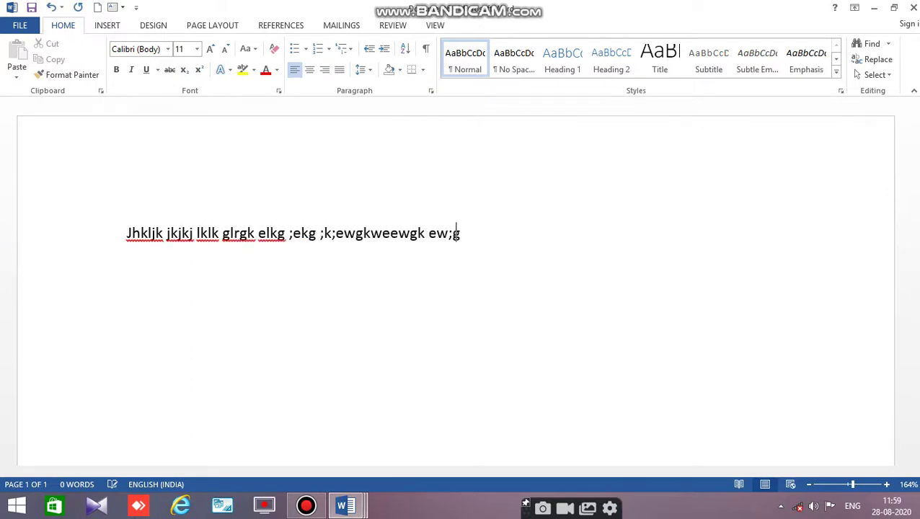
text(k w;ekg;wegk;weg;wekg;wegweg kewg;wekg;)
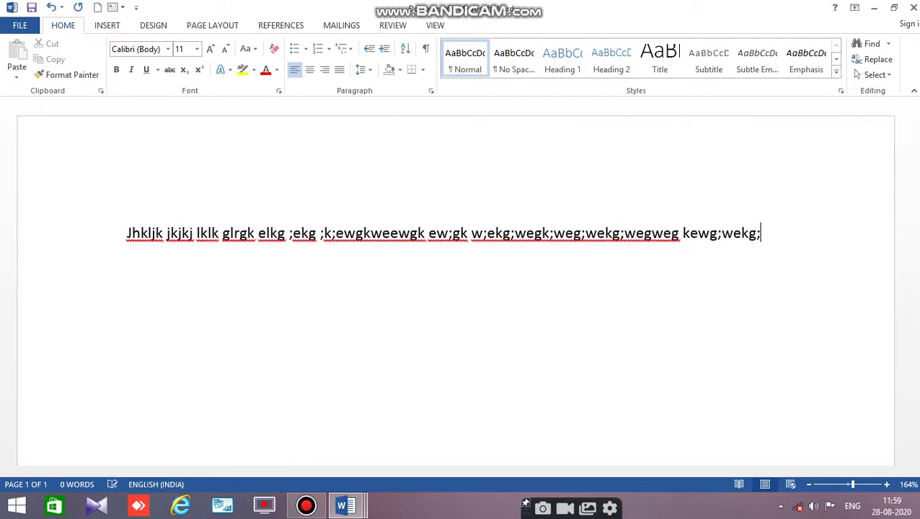
text(wekg ;wekg;wekg;wekg;wekg; kew;g kwe;g ;wegk)
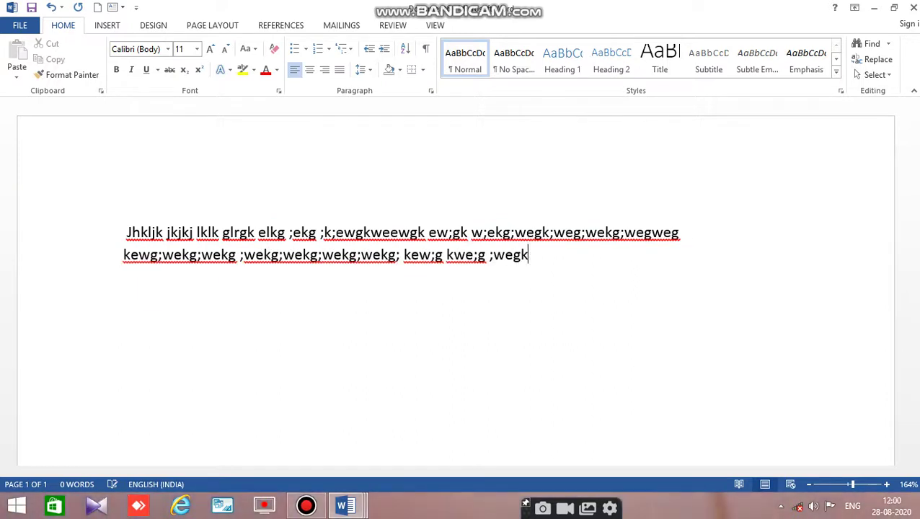
text(;wekg;wek;gewk;gkwe;gwe;gkgk;wegkw;egk;we)
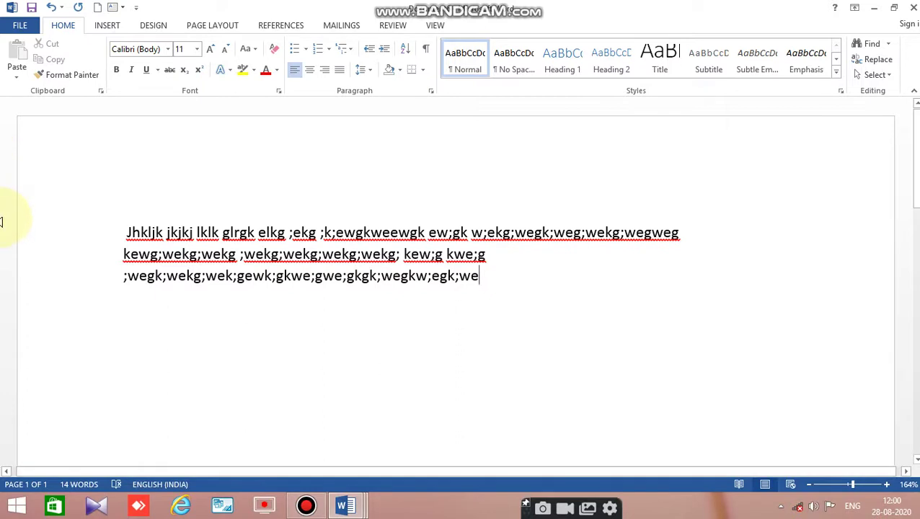
text( khjkjkjkjkjkjk)
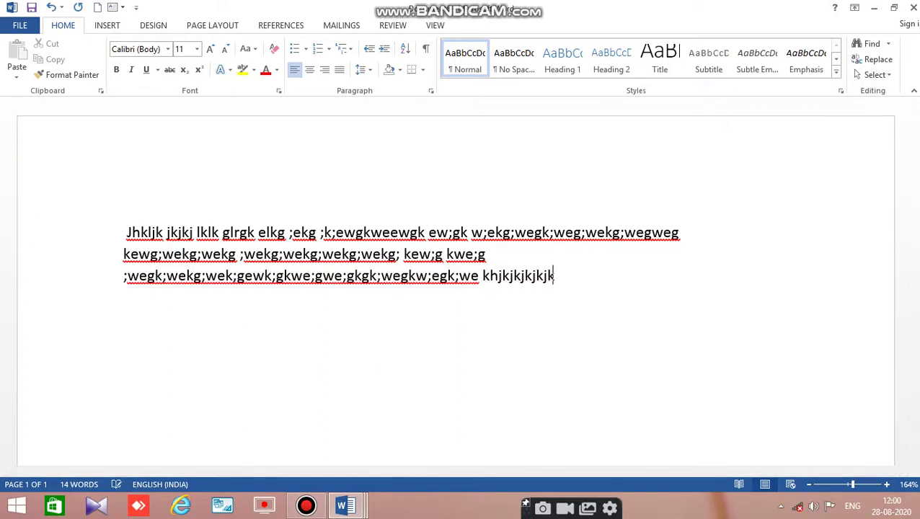
text(jkjkjkjkjkjk j)
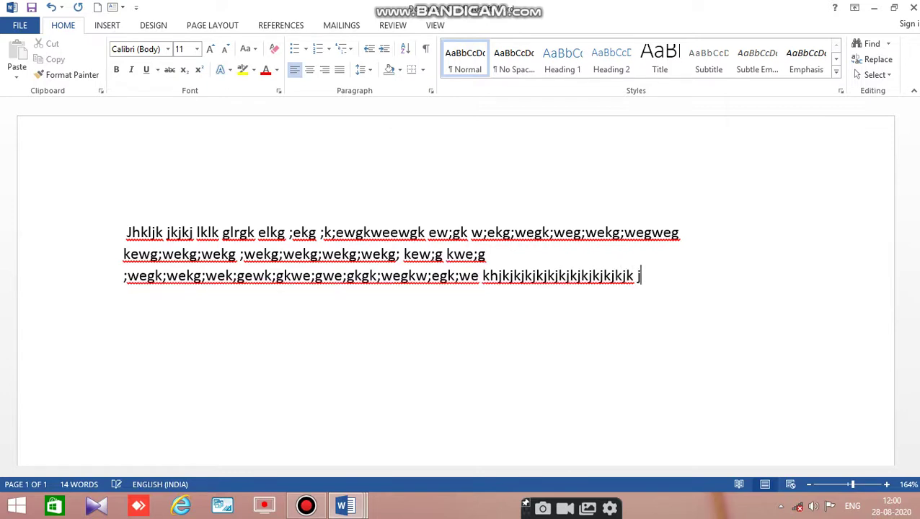
text(kjkjk jkjk jk jkjkj kjk)
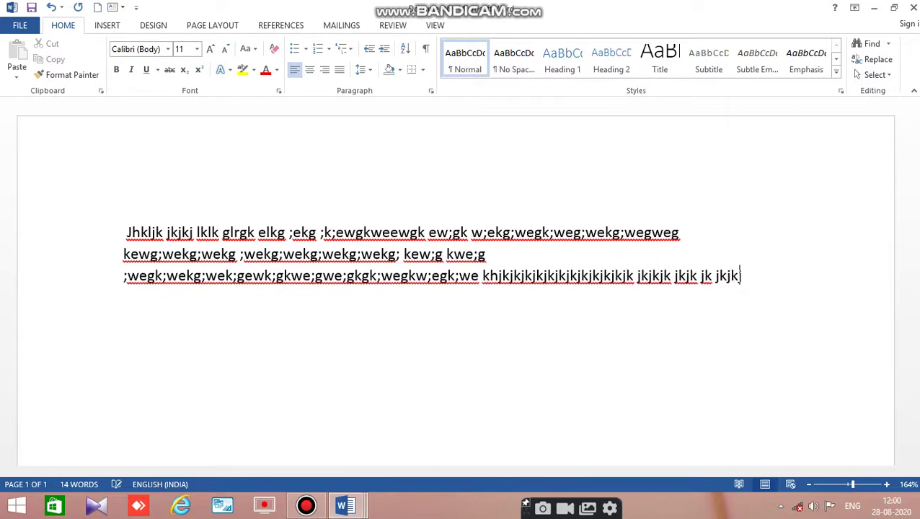
text( jk jk jk)
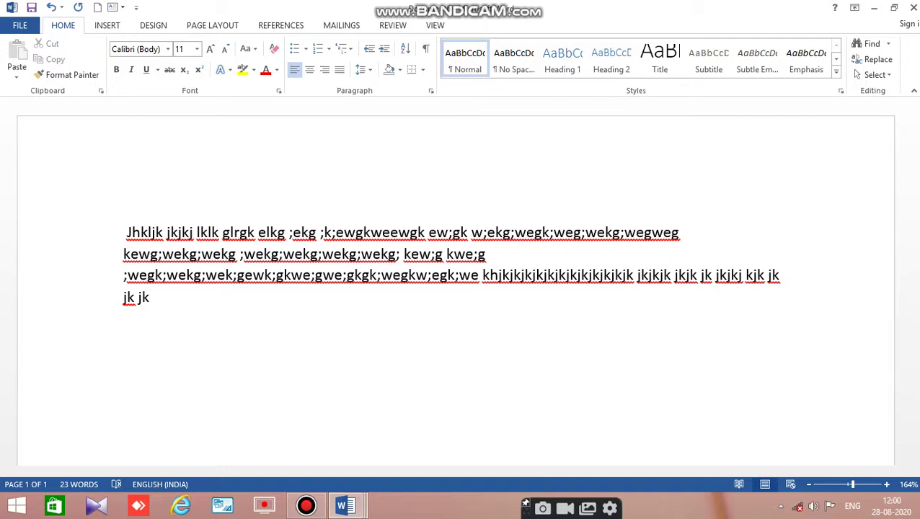
text(kjk jk jlkjlkjlkjl klkl kl klk l k)
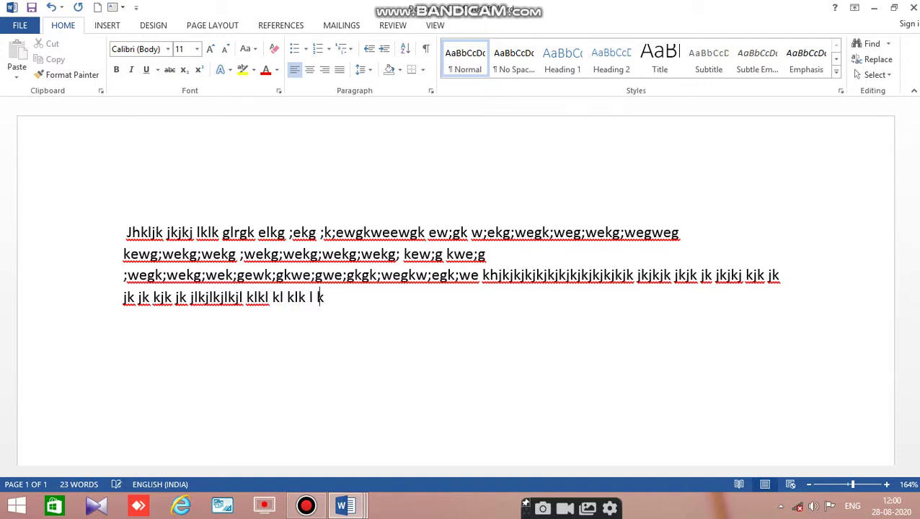
text(l kl kl kl kl lk l kdfl dfklgb)
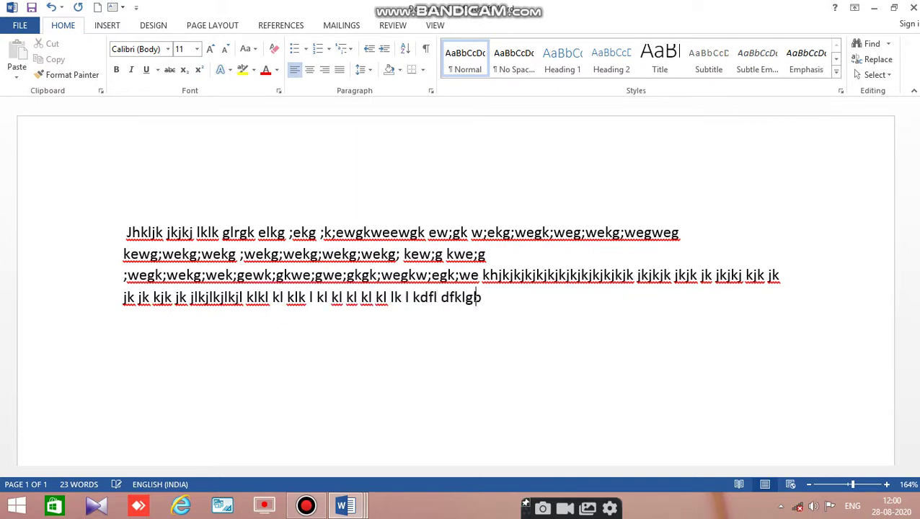
text( dfklb kdflbk dflk bldfkbldfkldfklkdfklkdflkdflkhldfhk)
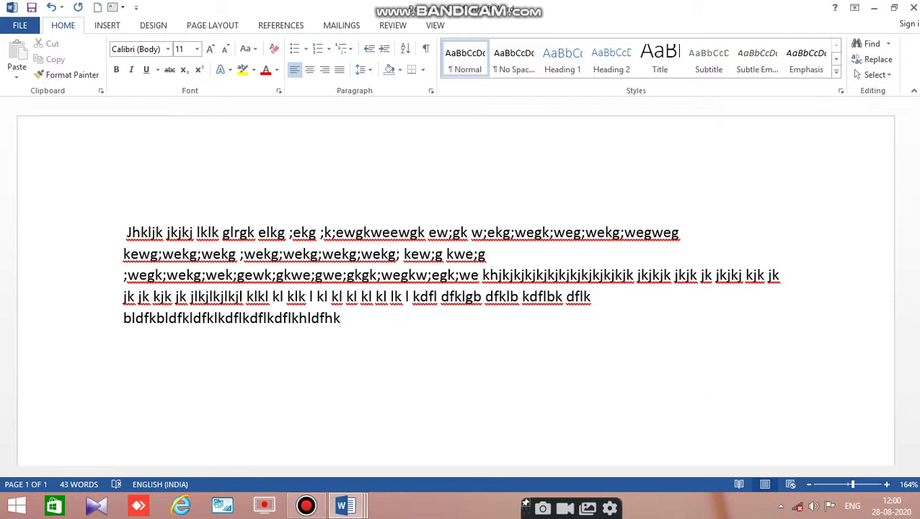
- Add a second paragraph below the filler text reading "Nbnbnbnbn nh jh jh jh"
key(Return)
key(Return)
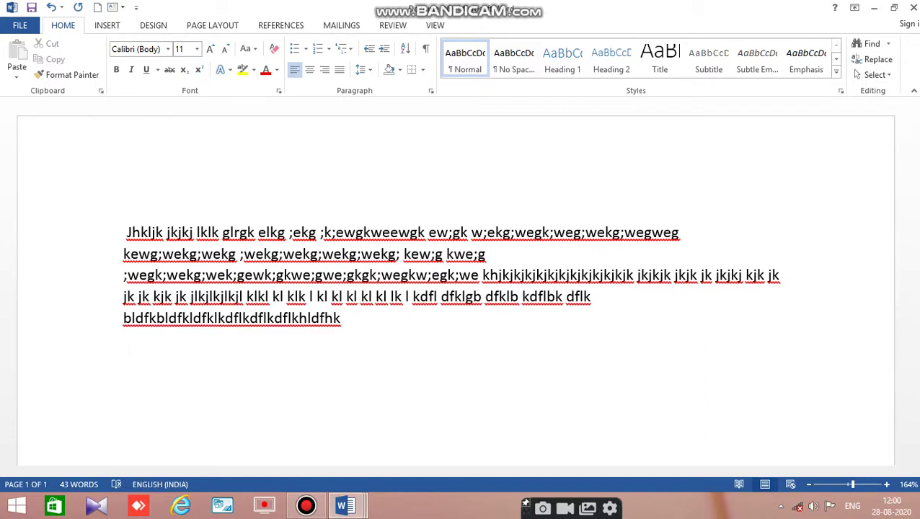
click(362, 322)
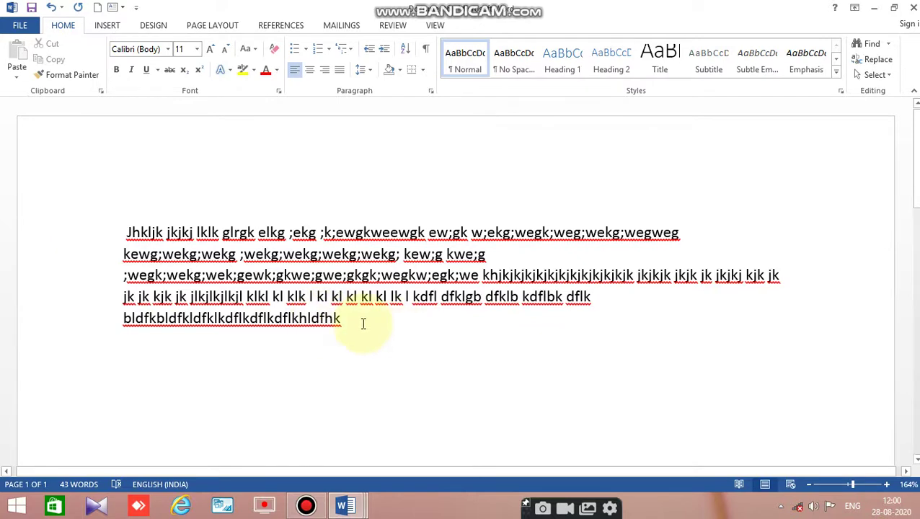
key(Return)
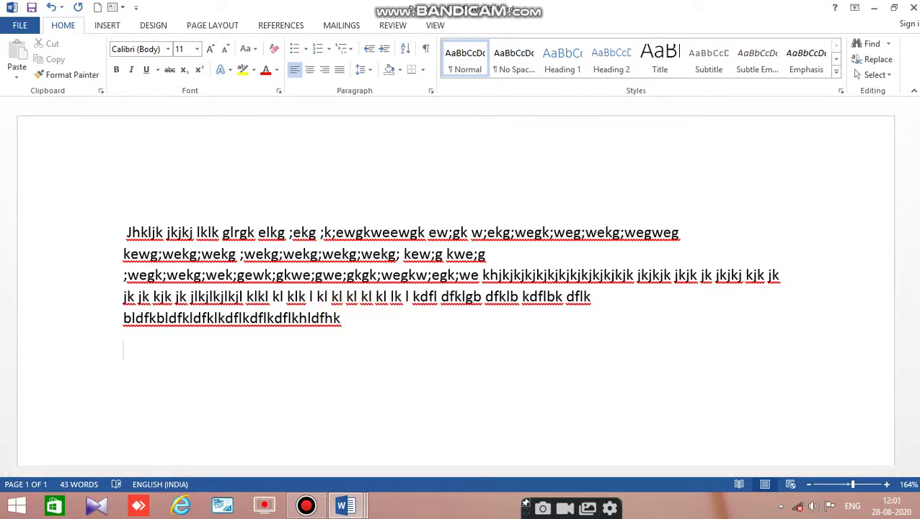
text(nbnbnbnbn nh jh jh jh)
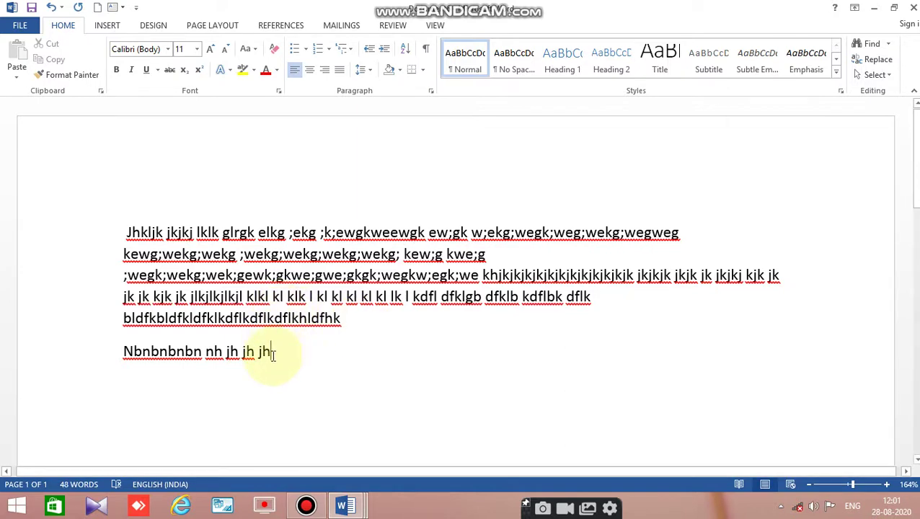
- Leave one empty paragraph below "Nbnbnbnbn nh jh jh jh" and enter a line of filler text beginning "K ksjglj glerklhkerlh kerlhk"
key(Return)
key(Return)
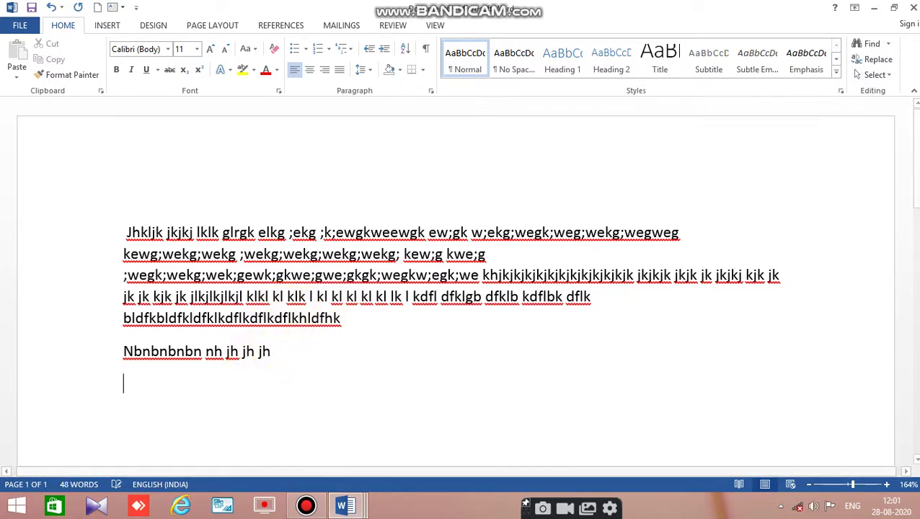
text(K ksjglj glerklhkerlh ker)
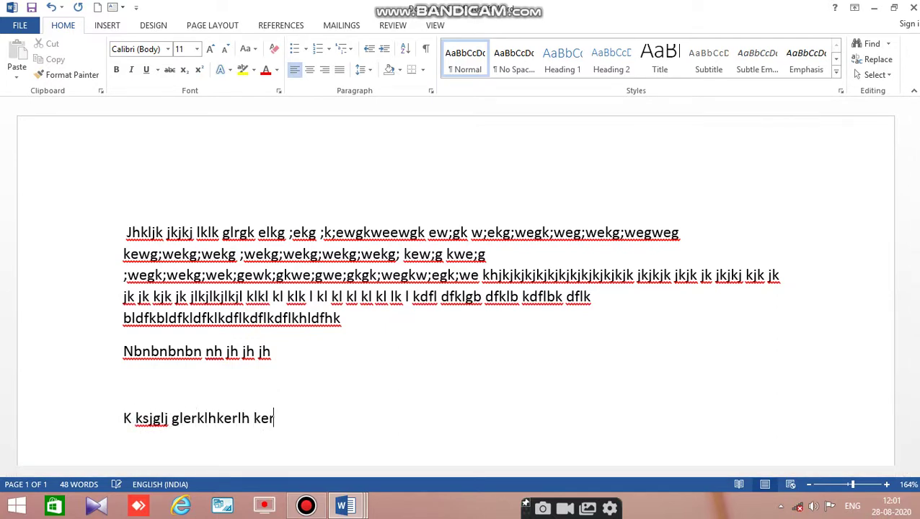
text(lhk lerherkhlerlh kerlhk lerhlerhlerhk erlh kelrkh lerhl)
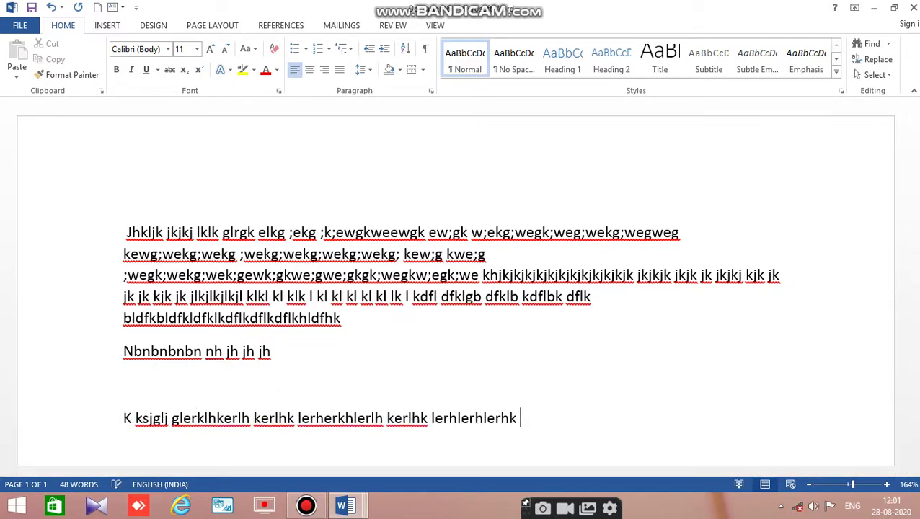
click(123, 384)
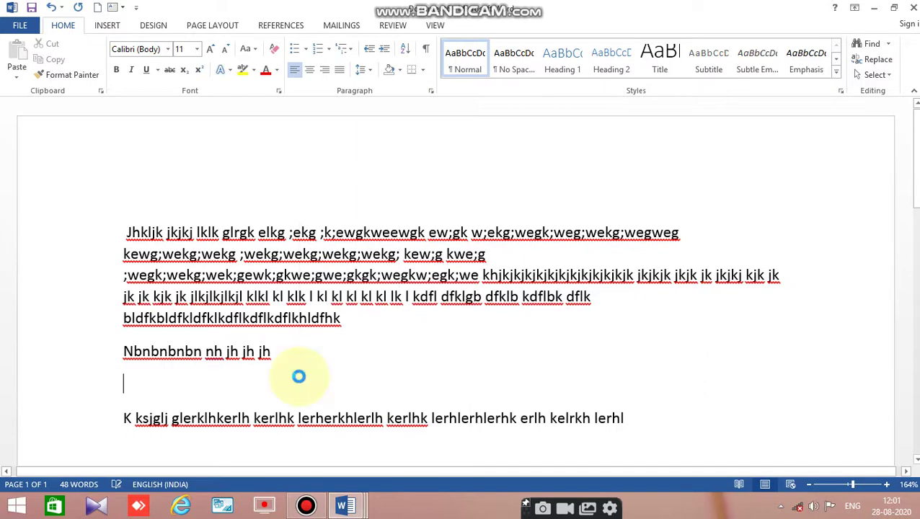
key(ctrl+k)
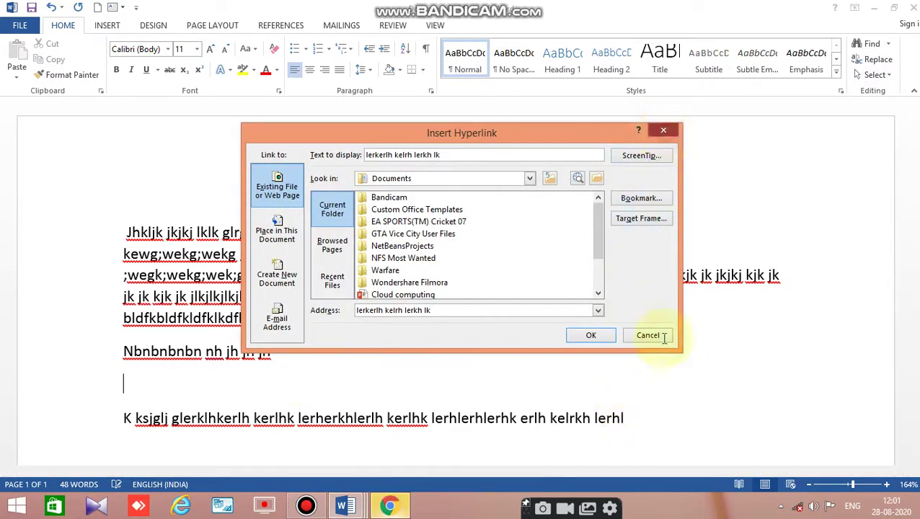
click(649, 335)
- Extend the "K ksjglj" paragraph onto a second line with more filler text, ending in "kerjhkerjhkerjhkerjhjerhjerkh"
click(637, 421)
text(ghkerherjh)
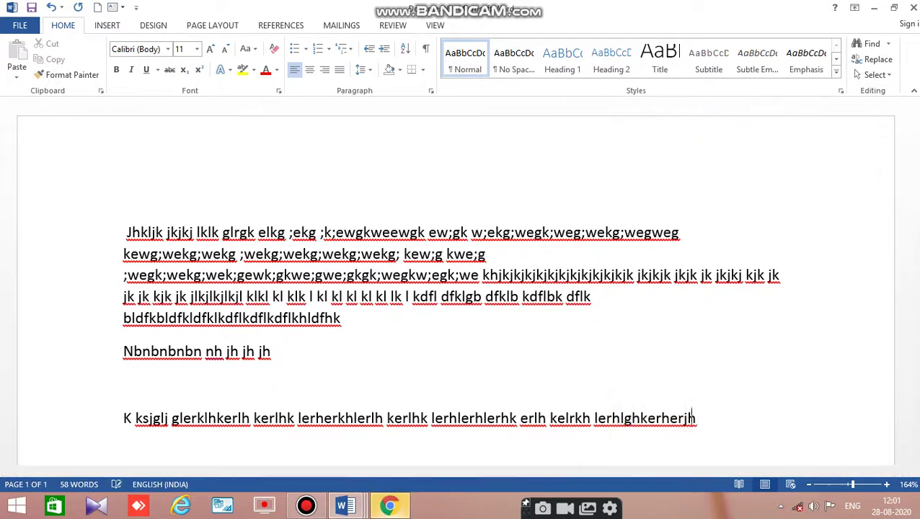
text(kerjhkerhj erkhjekrhj kerhj kerhj kerjhk)
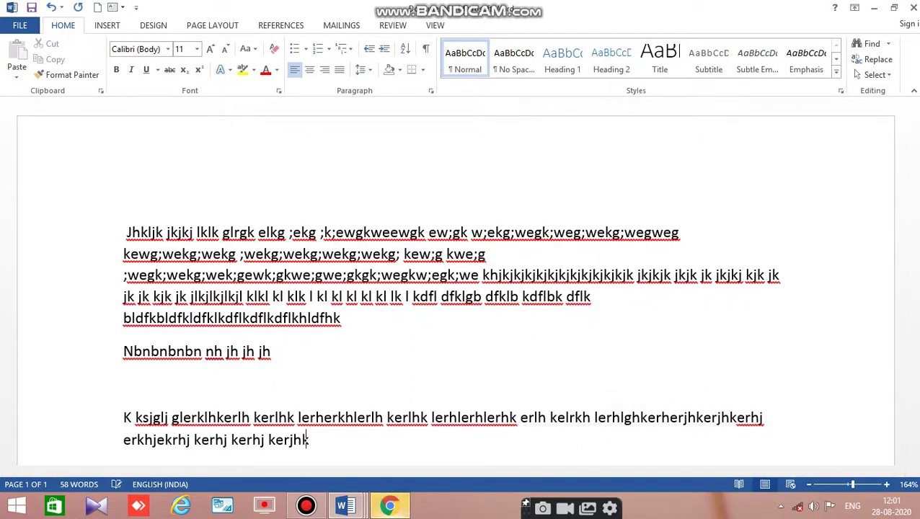
text(erjhkerjhkerjhjerhjerkh)
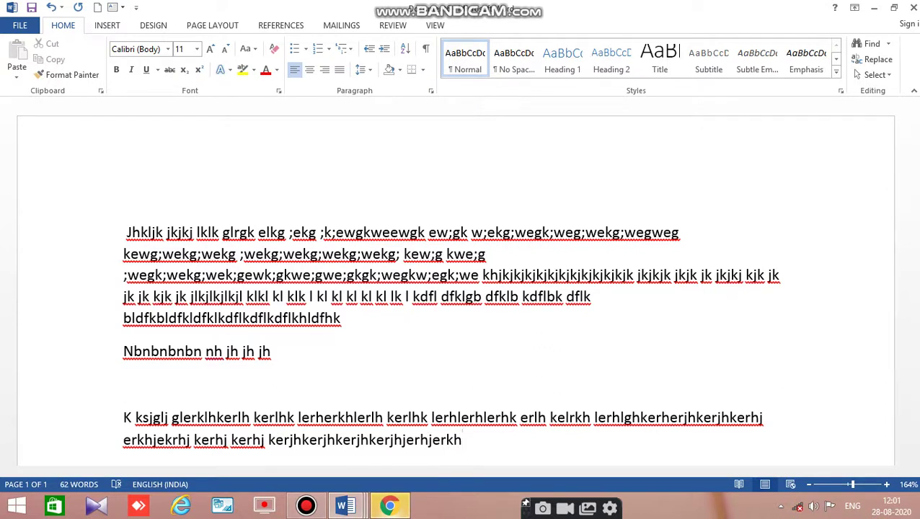
- Leave two empty paragraphs and enter a new line of filler text from "Kjgerkhjerkhjlerherkhlekrlherklhklerkh" to "erkh;erkh;ker;hker;hk;erkh;erkh;"
key(Return)
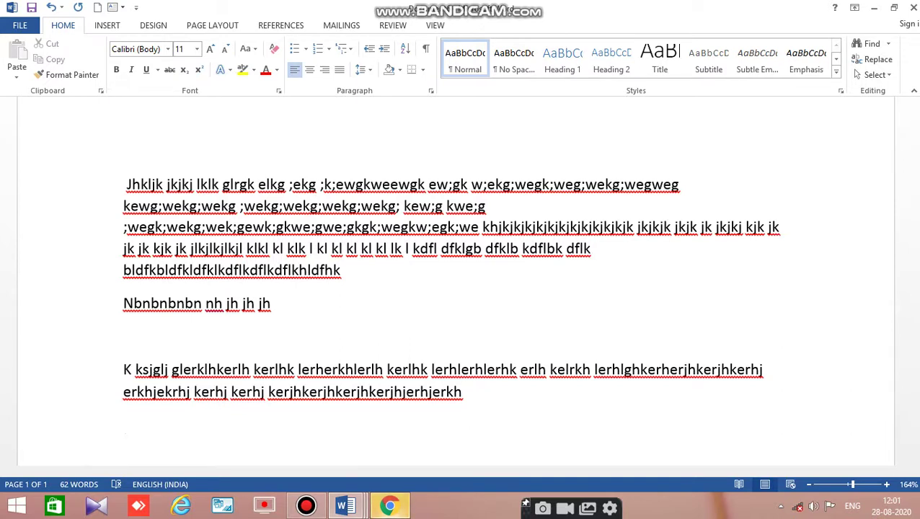
key(Return)
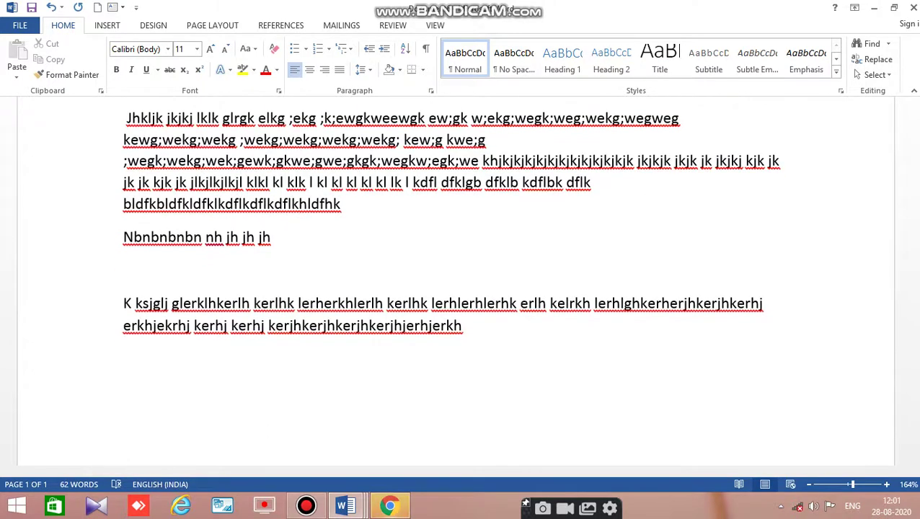
text(kjgerkhjerkh)
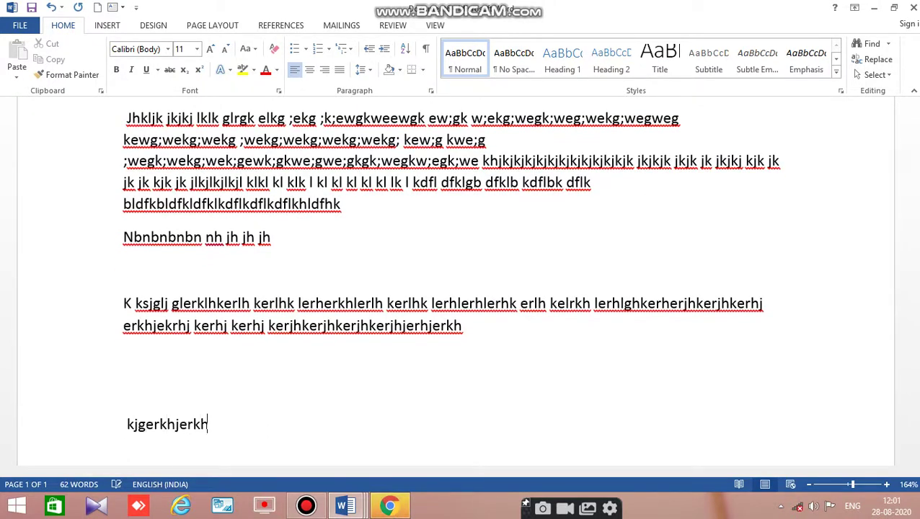
text(jlerherkhlekrlherklhklerkh lerkhlkerlhk)
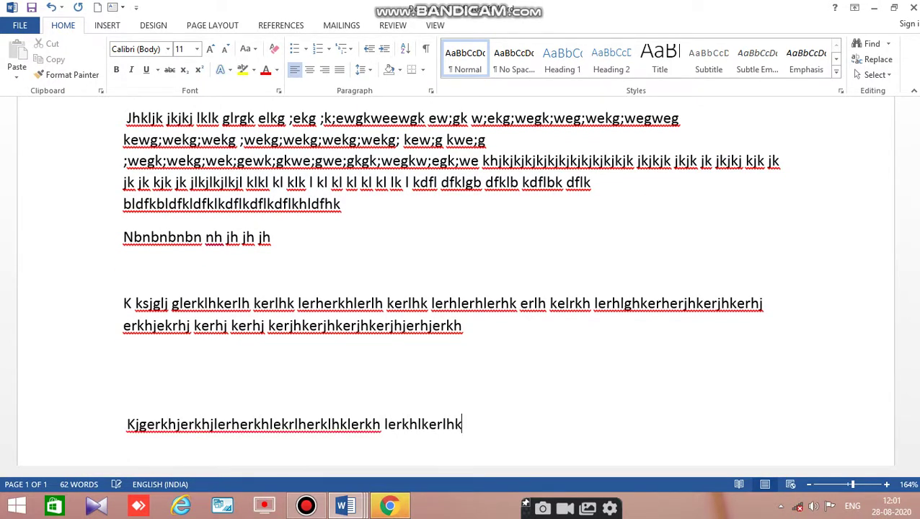
text( erkh;erkh;ker;hker;hk;erkh;erkh;)
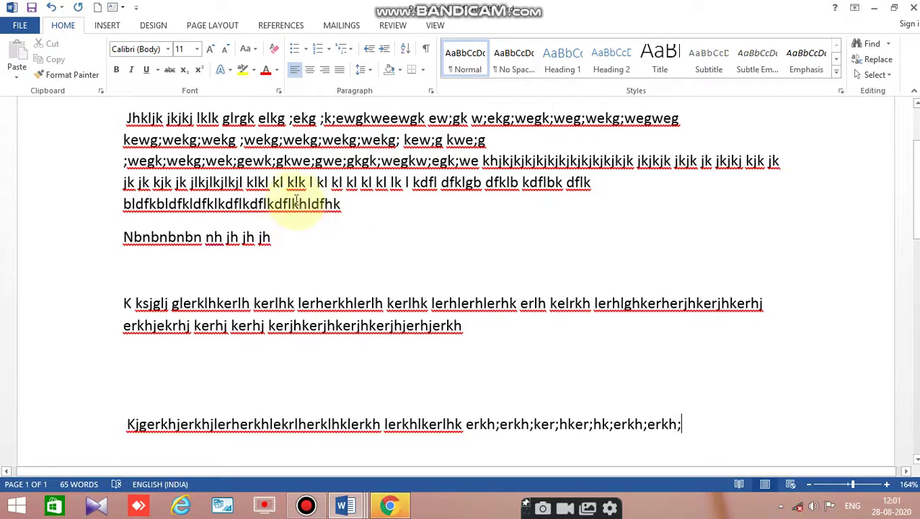
click(144, 245)
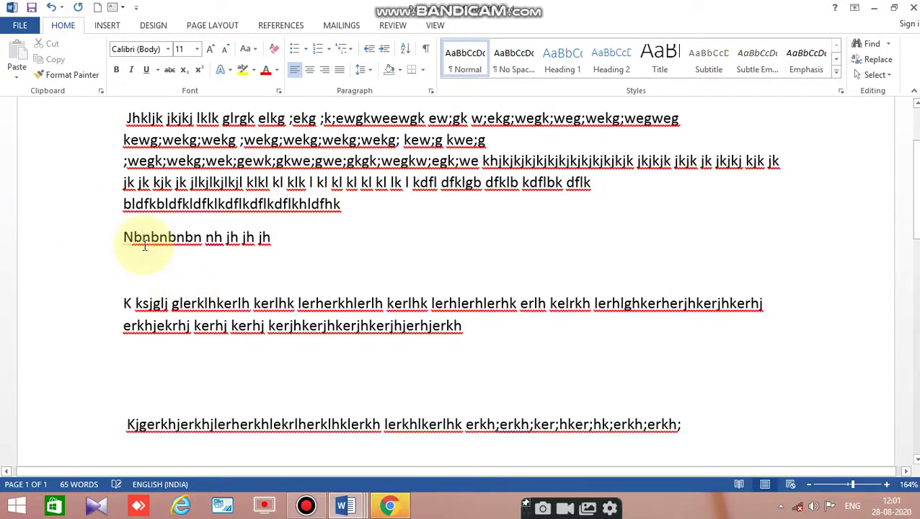
click(122, 304)
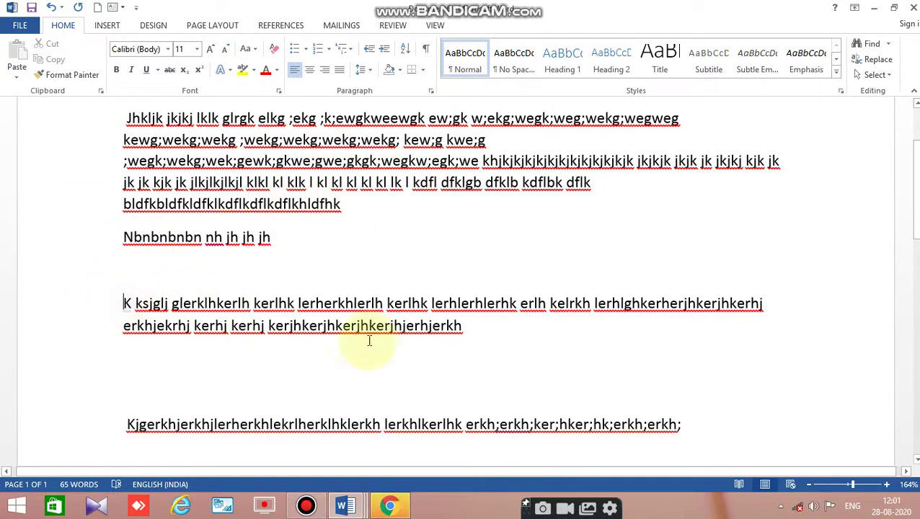
click(470, 330)
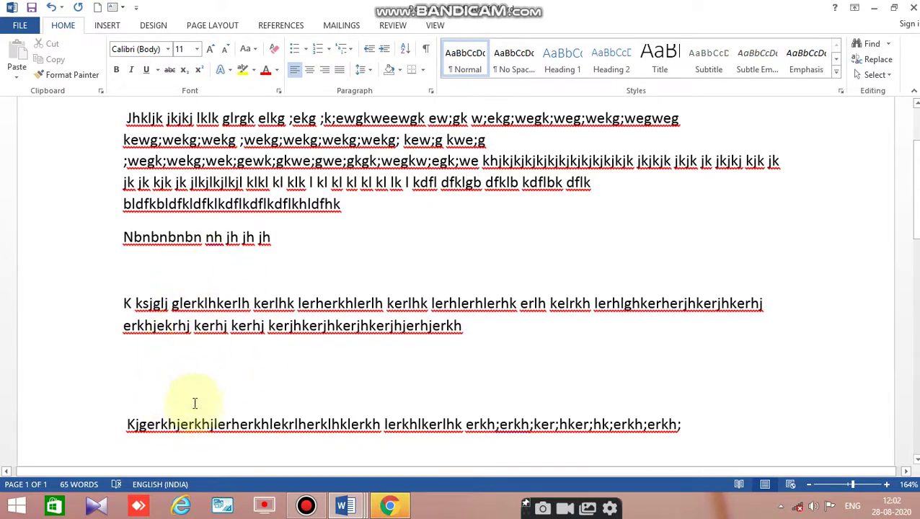
click(165, 430)
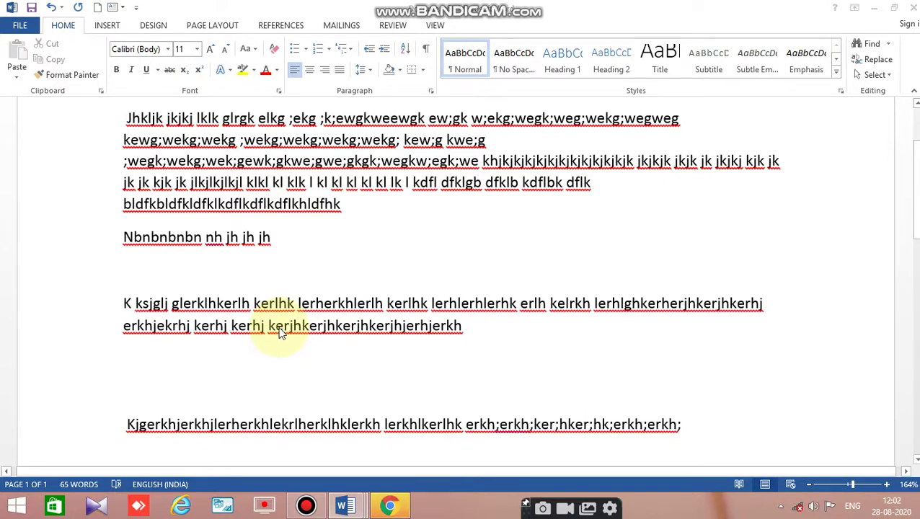
- Create a new blank document and, after a long run of spaces, enter "Bghgjhjhkjkjk khk k k kk kjk jk kj k j" on the first line
key(ctrl+n)
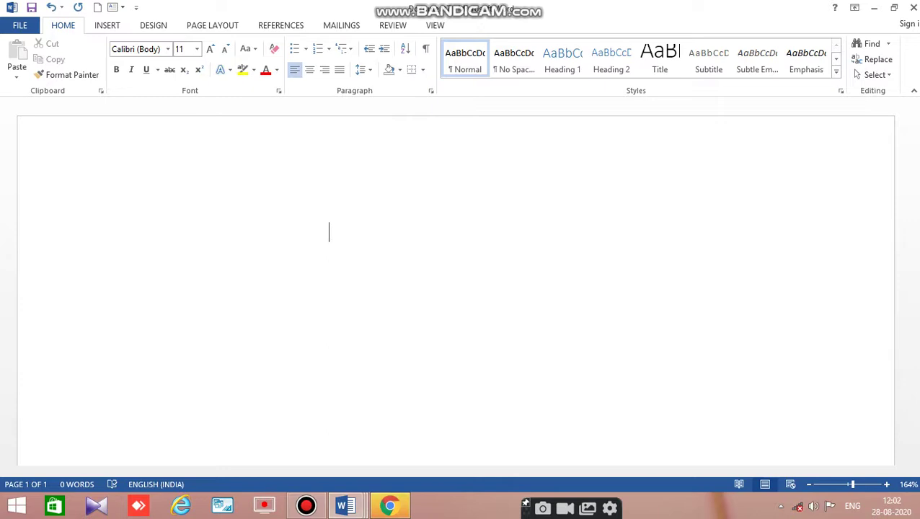
text(bghgjhjhkjk)
text(  k)
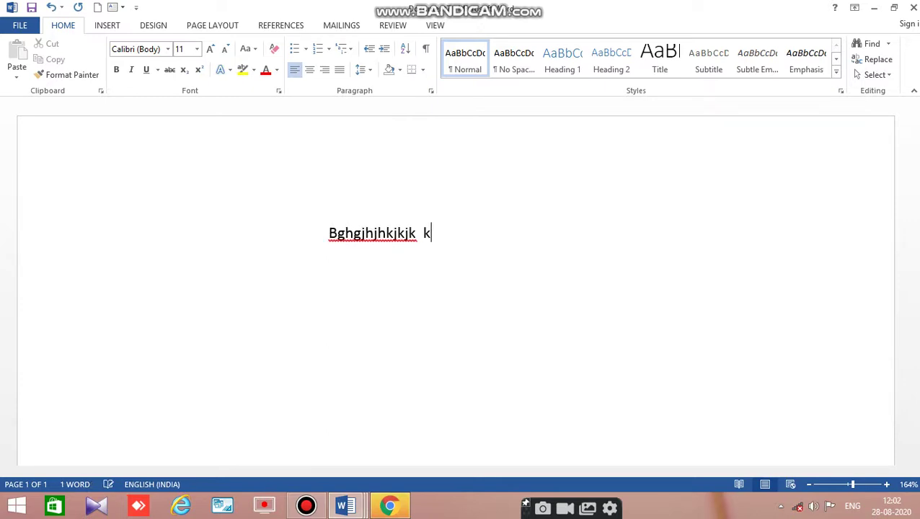
text(hk k k kk kjk jk kj k j)
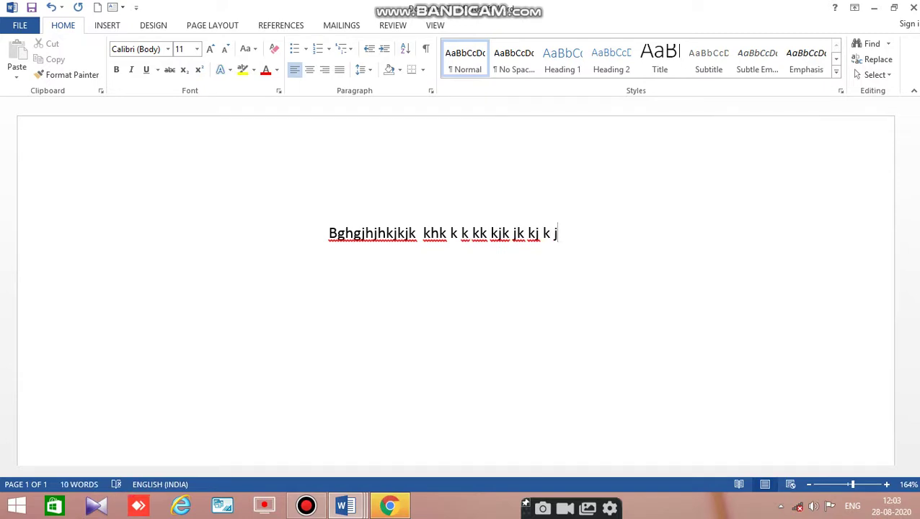
- Add a second paragraph reading "Jh jhjhj hj hjh j hj hj hj hj hjhj hj hj hjh"
key(Return)
text(Jh jhjhj h)
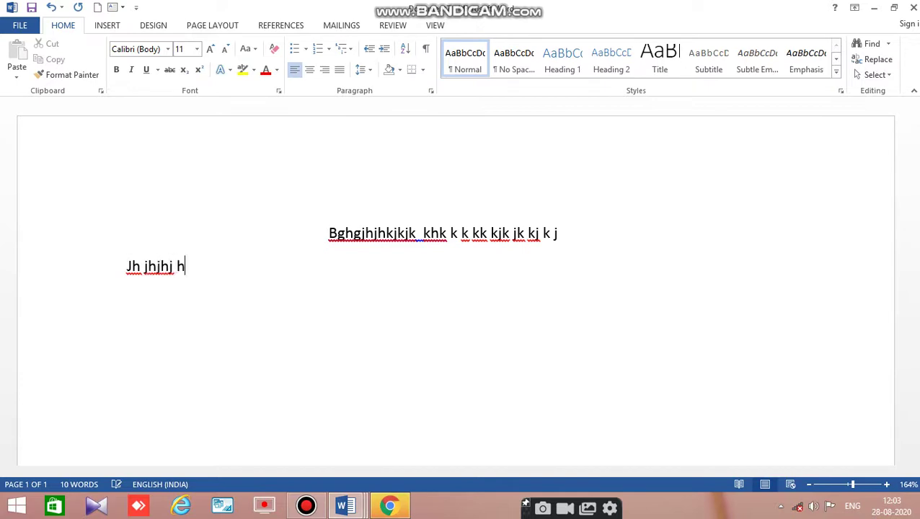
text(j hjh j hj hj hj hj hjhj)
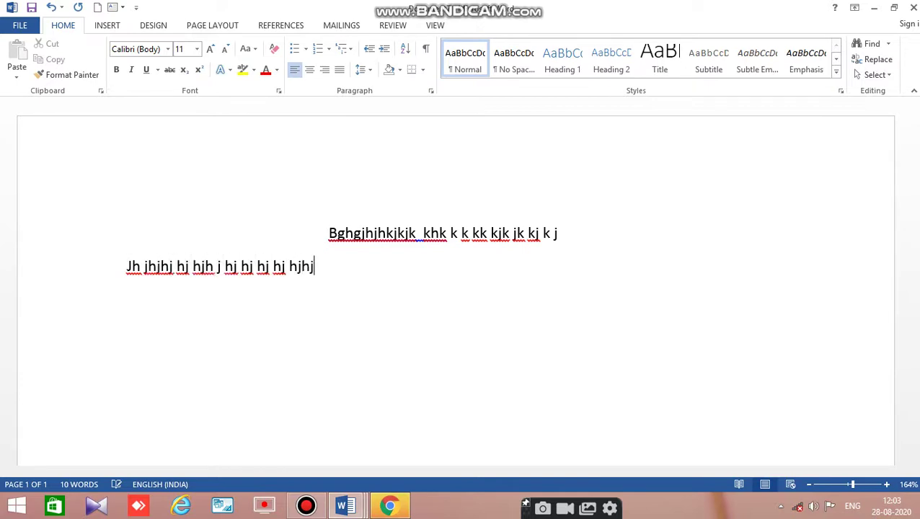
text( hj hj hjh)
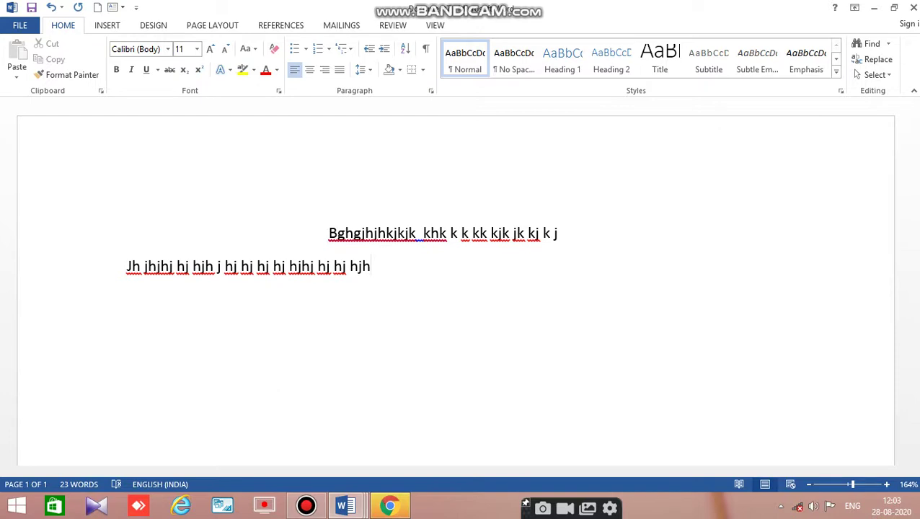
- Add two manual line breaks after the "Jh jhjhj" text and indent the last line with four tabs
key(Return)
key(Return)
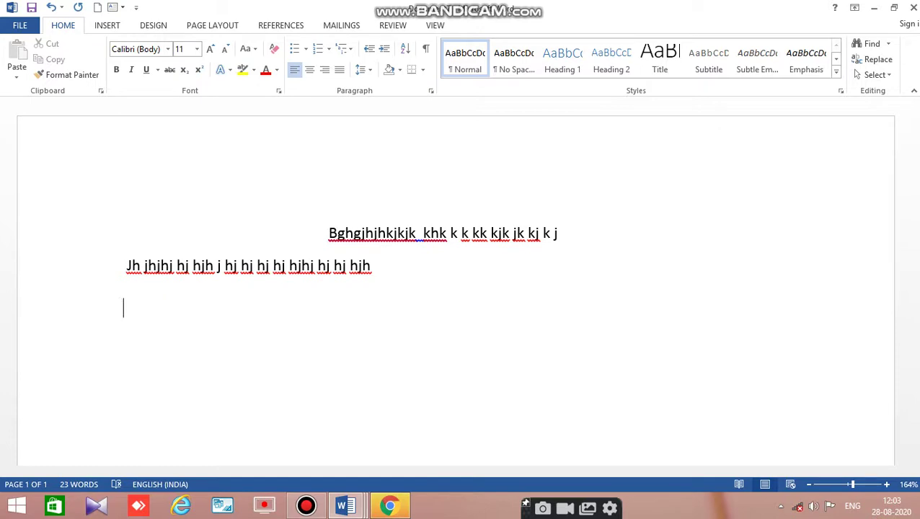
key(Tab)
key(Tab)
key(Tab)
key(Tab)
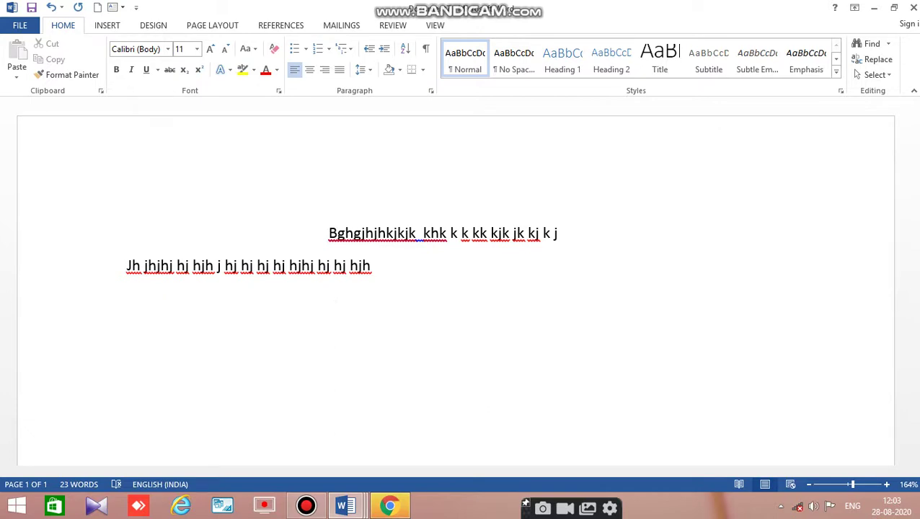
- Show the formatting marks and insert several extra spaces after "khk k" in the first line
click(425, 51)
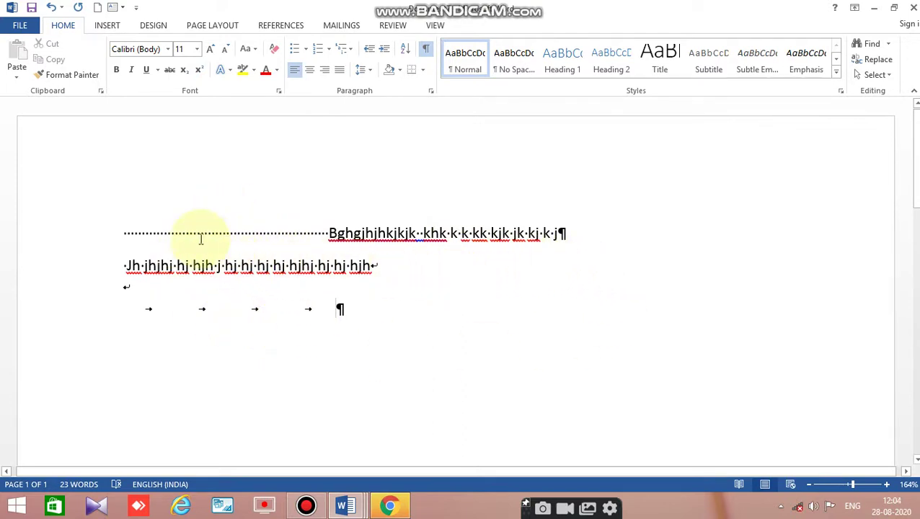
drag(198, 233, 277, 233)
click(395, 268)
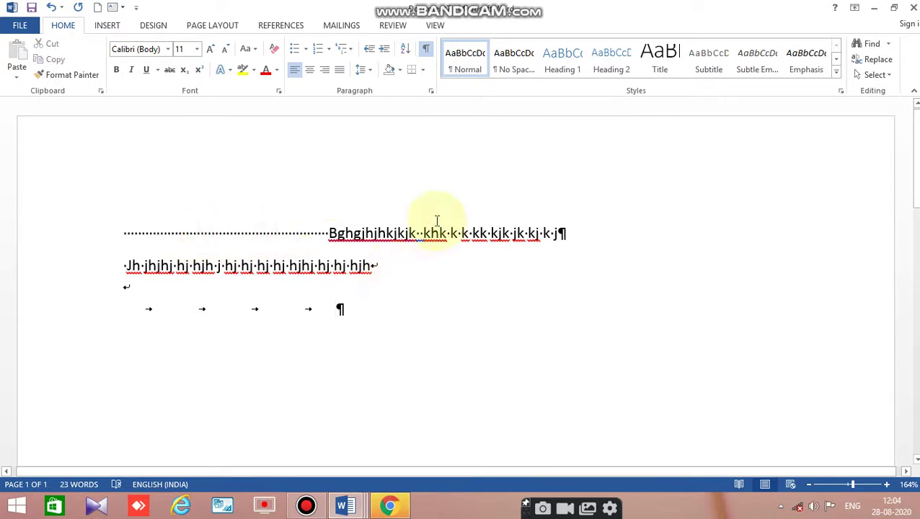
click(457, 233)
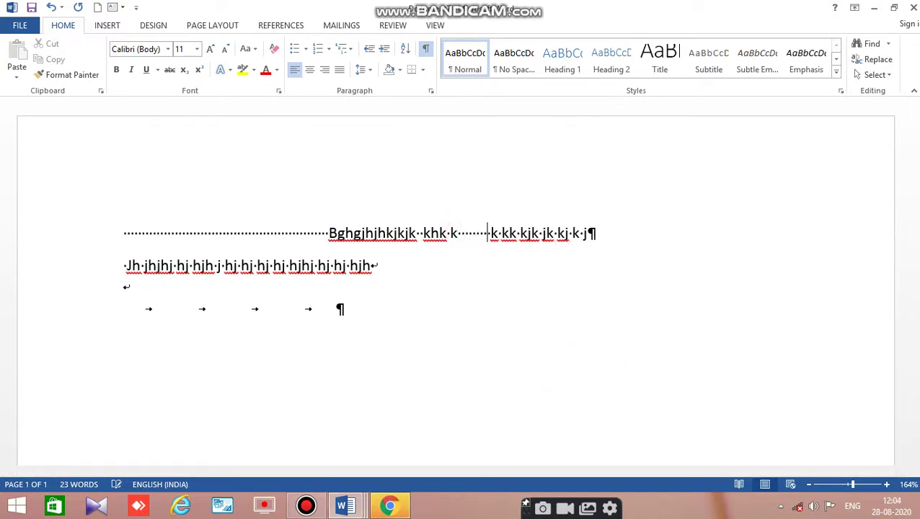
click(402, 281)
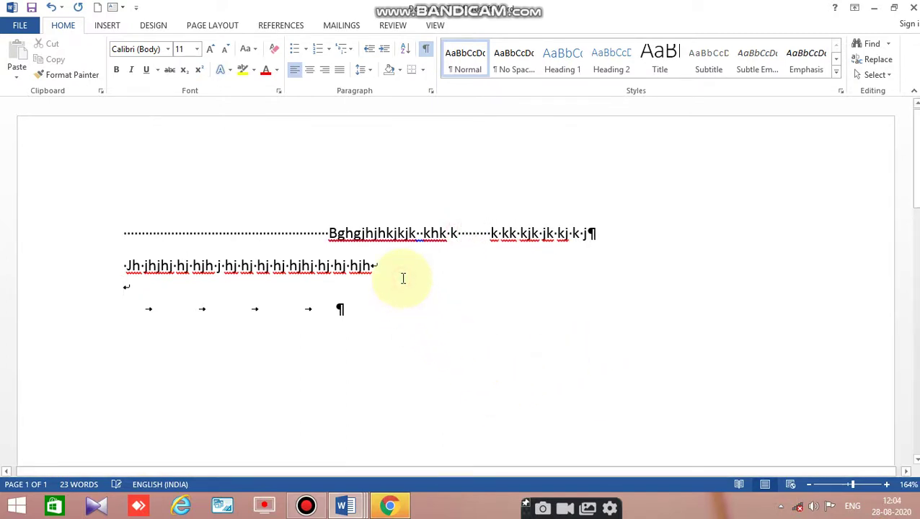
- Start a new empty paragraph after the first line and insert two manual line breaks in it
click(608, 239)
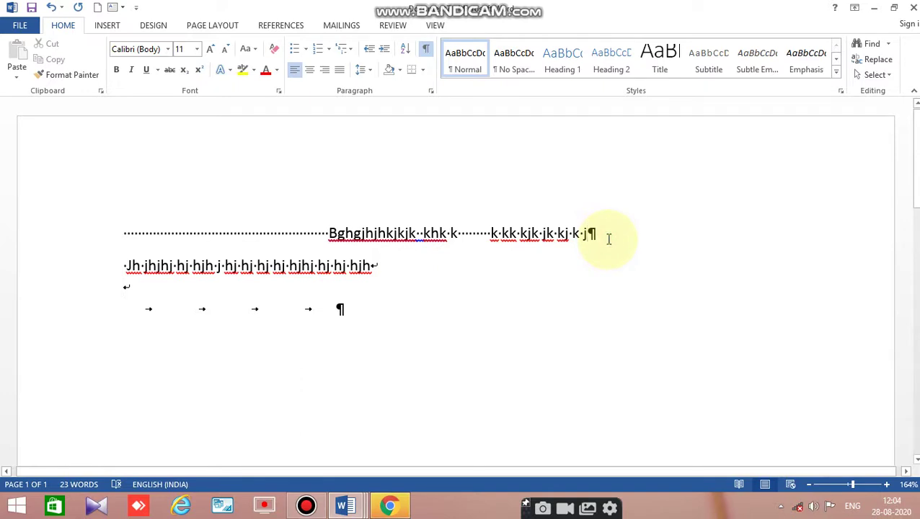
key(Return)
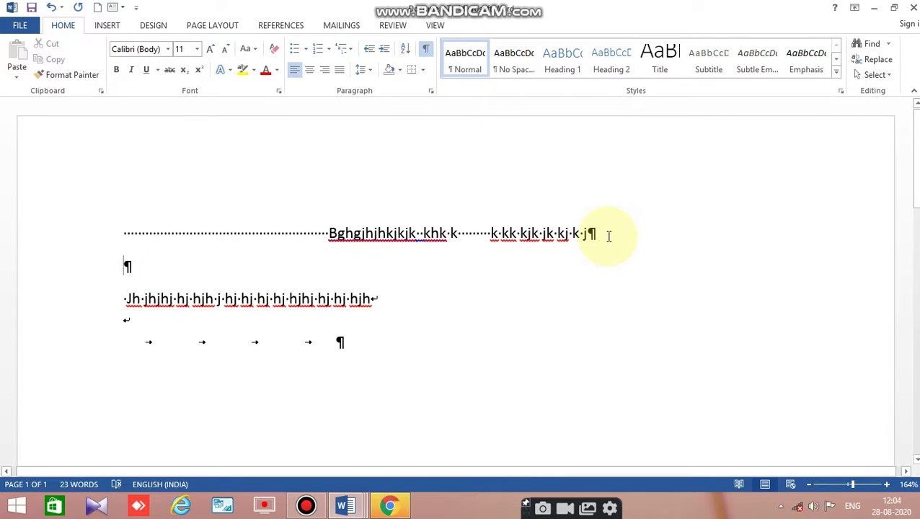
key(shift+Return)
key(shift+Return)
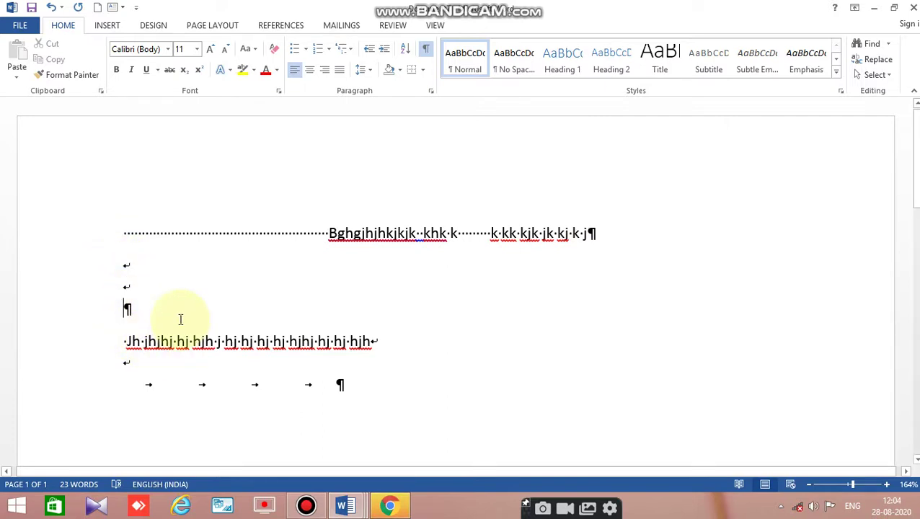
- Insert seven tabs on the empty line just above the "Jh jhjhj" text
key(Tab)
key(Tab)
key(Tab)
key(Tab)
key(Tab)
key(Tab)
key(Tab)
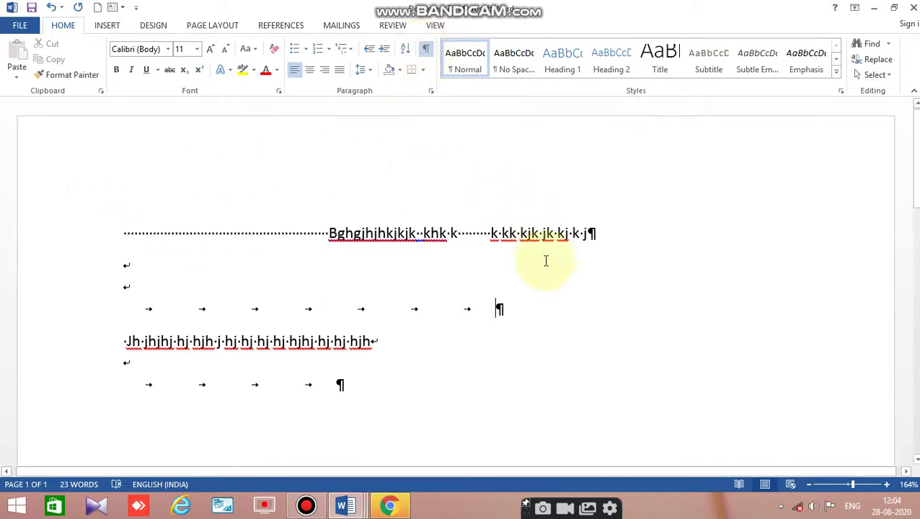
- Hide the formatting marks and show them again to compare both views of the text
click(427, 50)
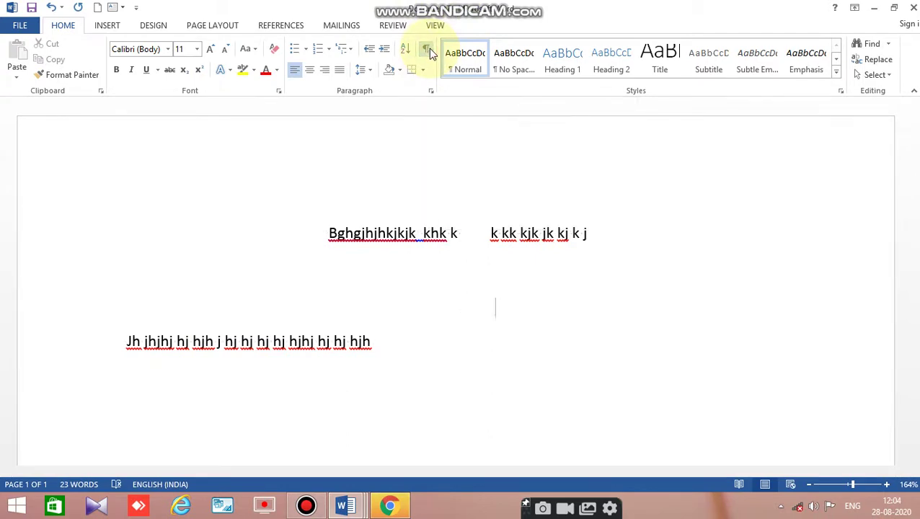
click(429, 51)
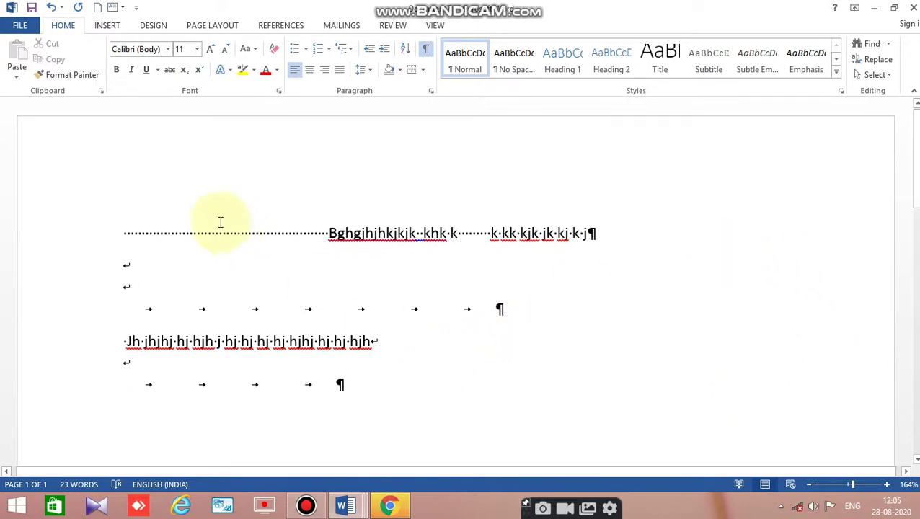
click(33, 8)
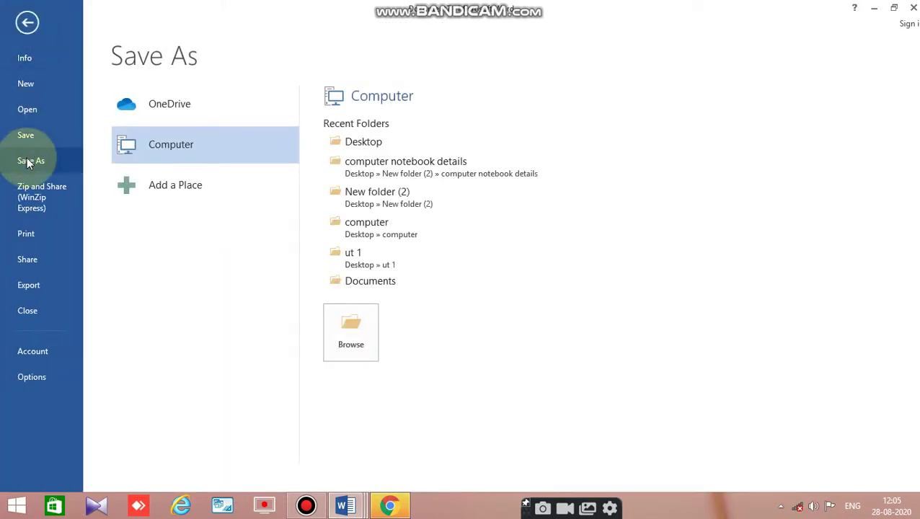
click(26, 22)
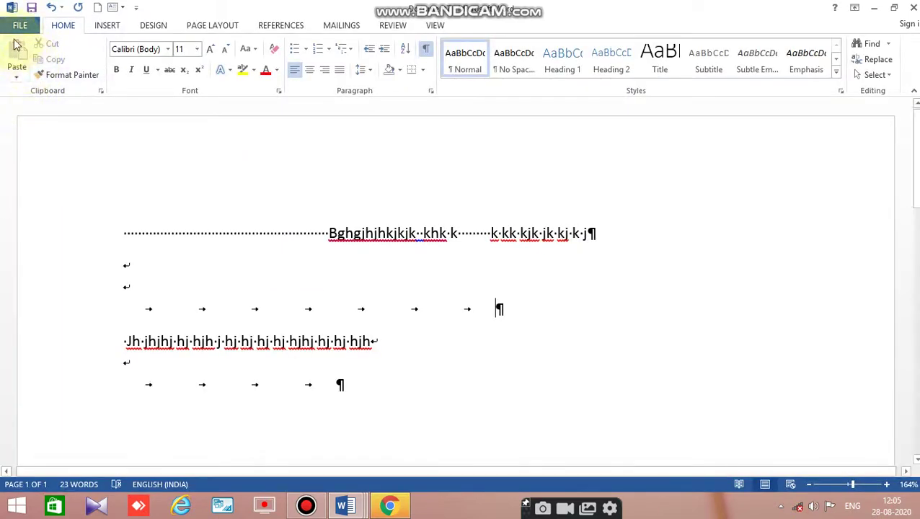
click(20, 27)
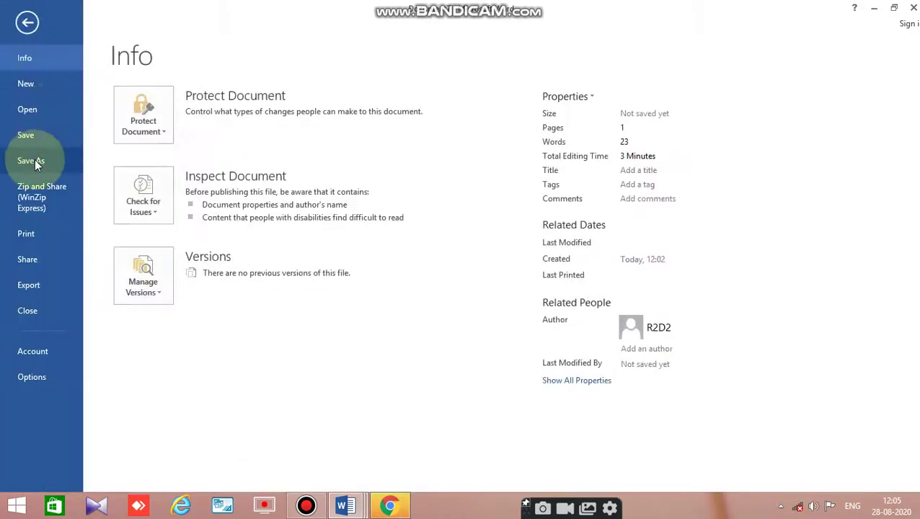
click(28, 29)
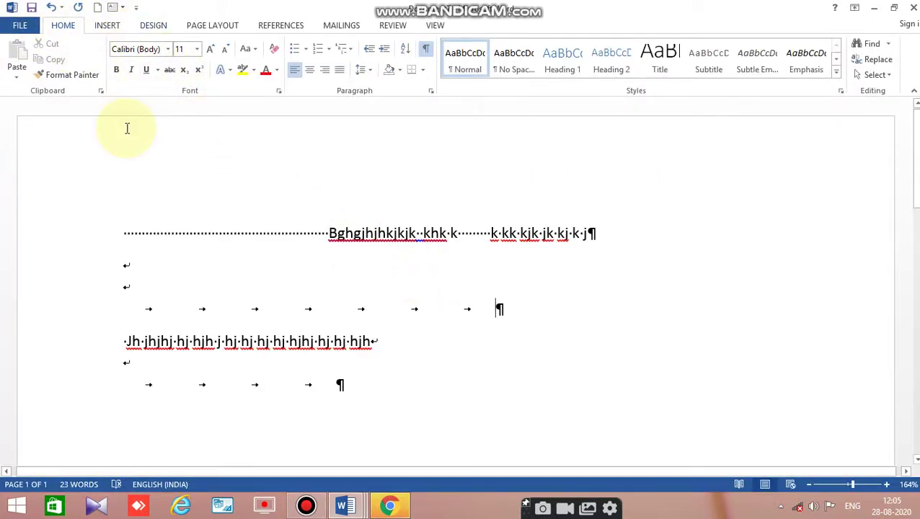
- Save the document to the Desktop as a Word Document named "sis"
key(ctrl+s)
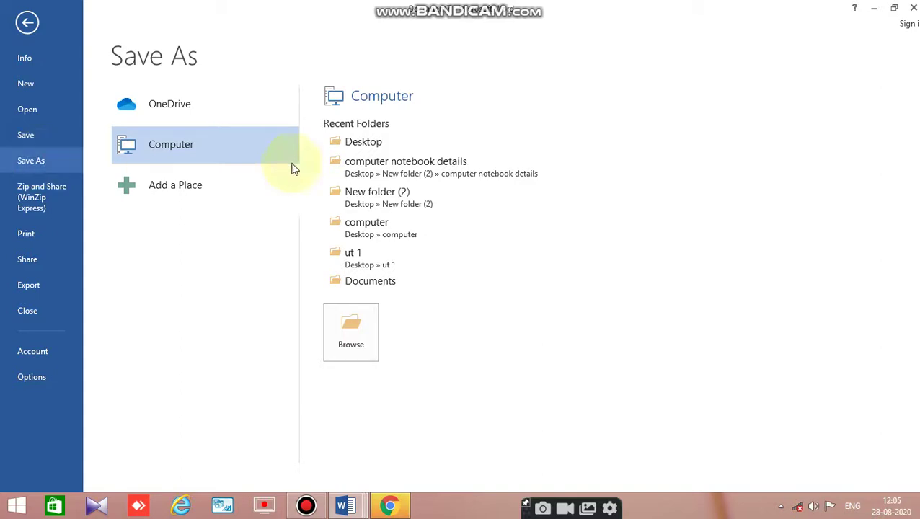
click(366, 146)
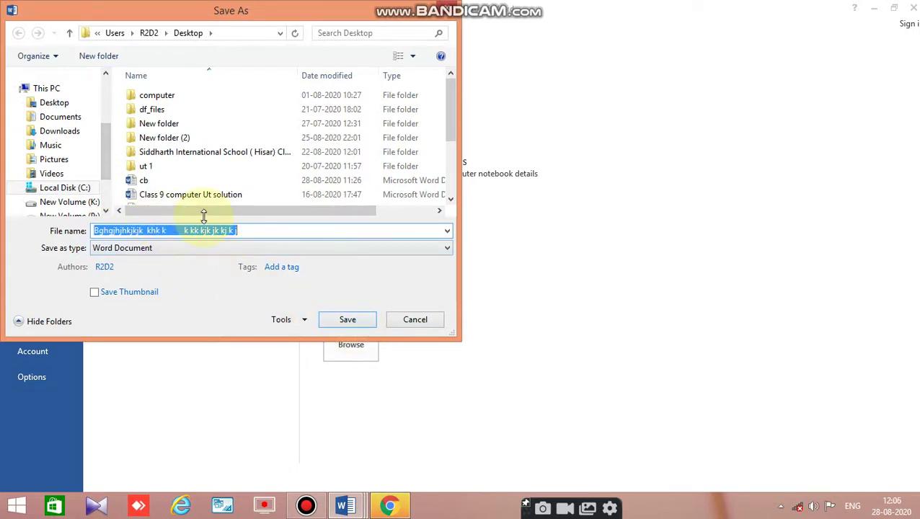
text(si)
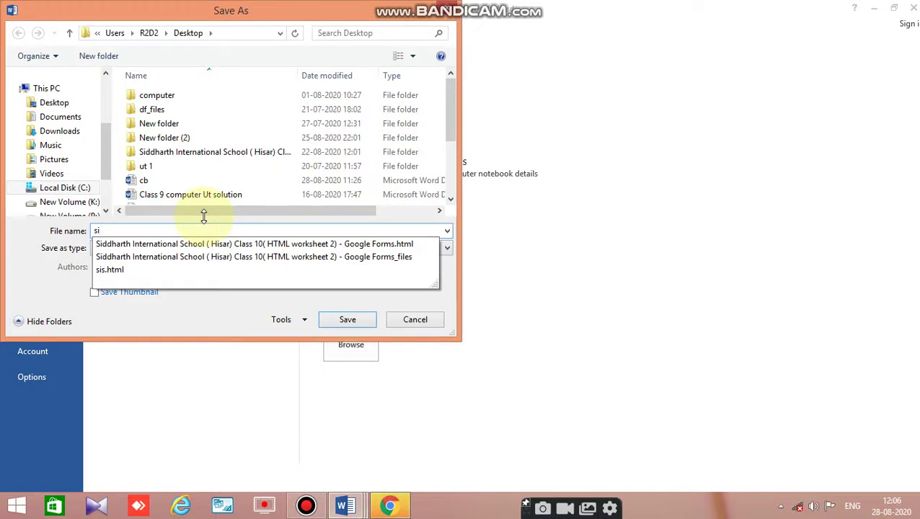
text(s)
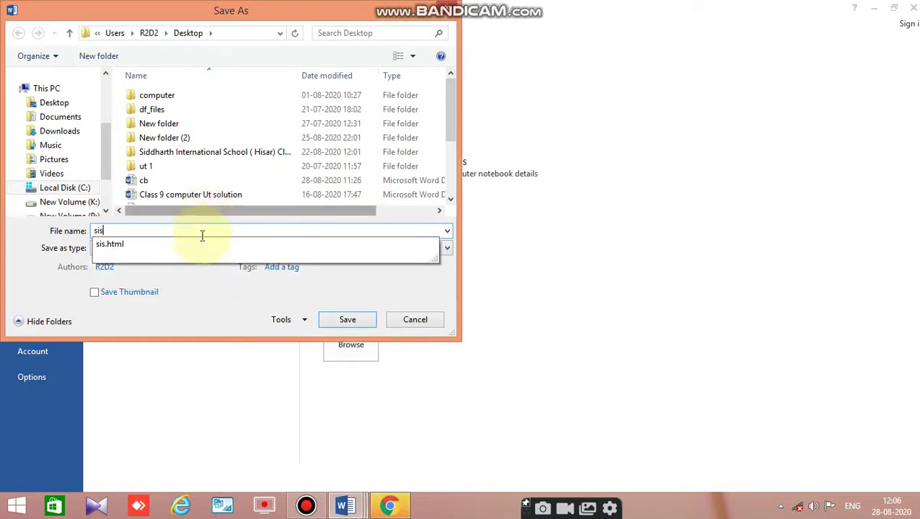
click(348, 320)
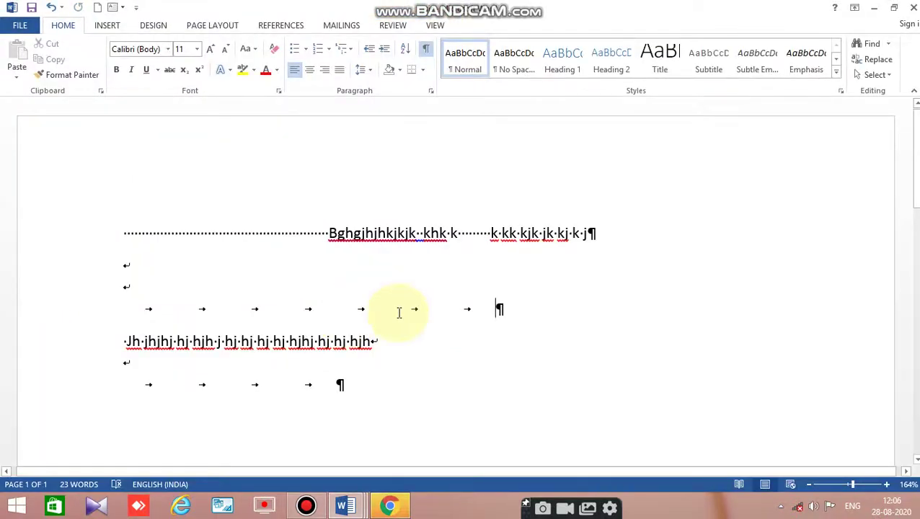
- Close all open Word documents, discarding the changes to Document6 and Document3, and close the browser window
click(909, 8)
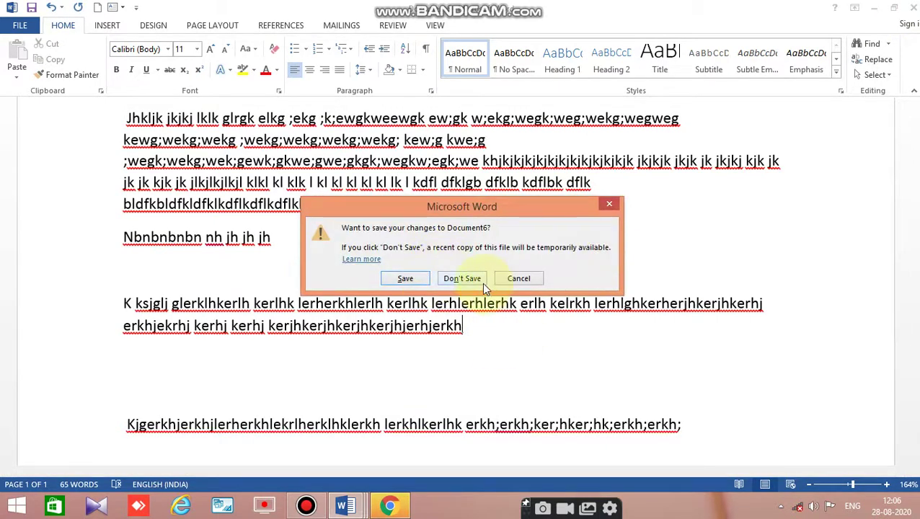
click(483, 284)
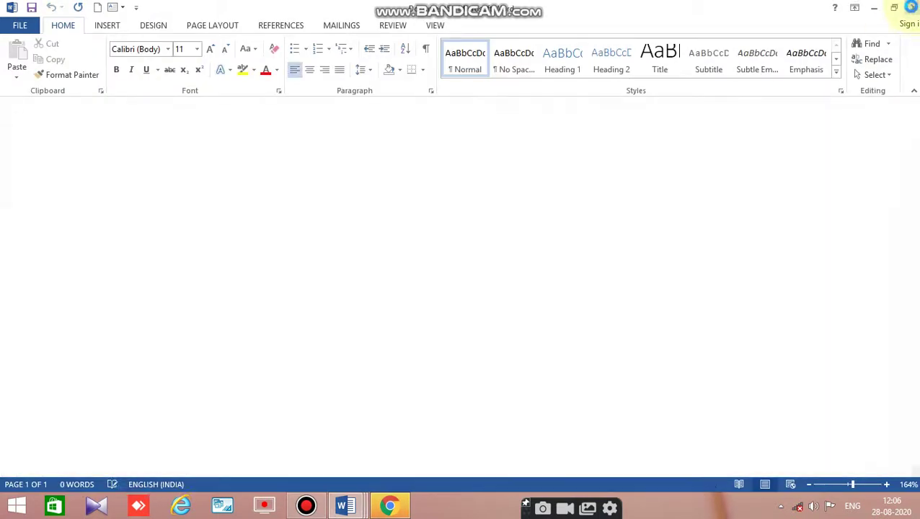
click(910, 8)
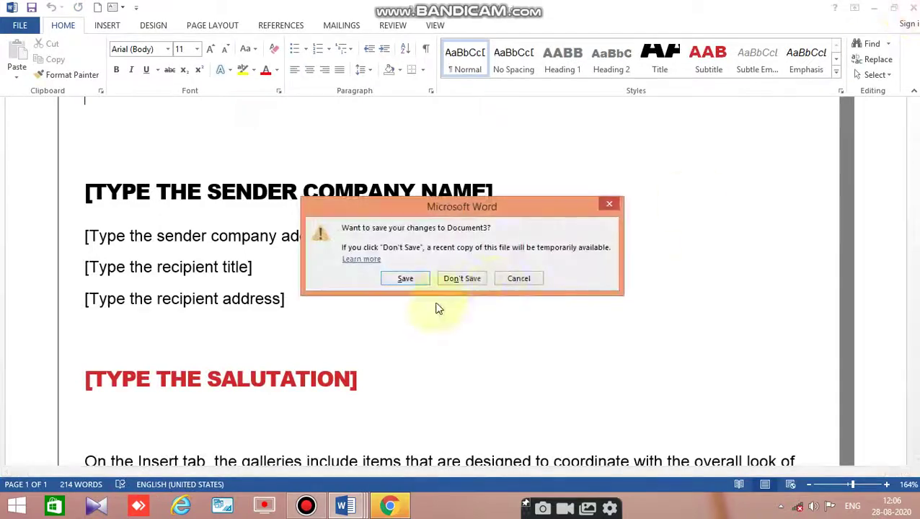
click(466, 279)
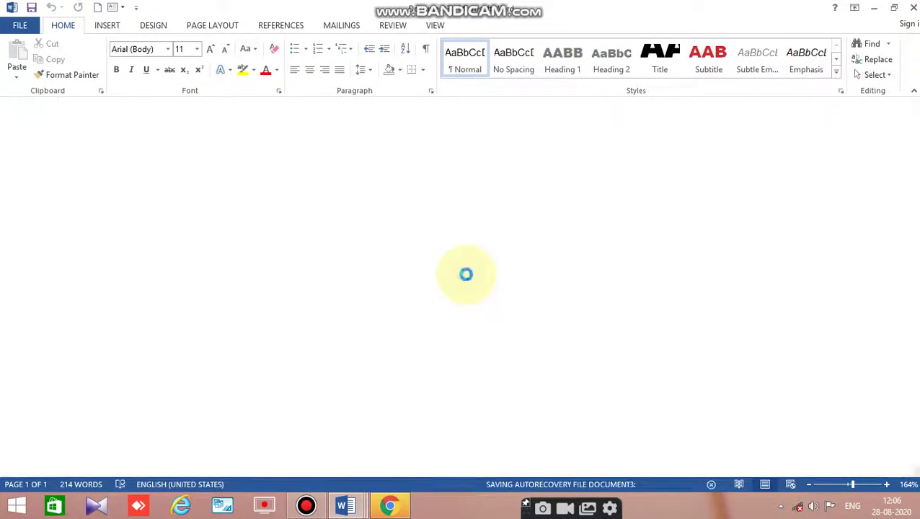
click(912, 11)
click(912, 10)
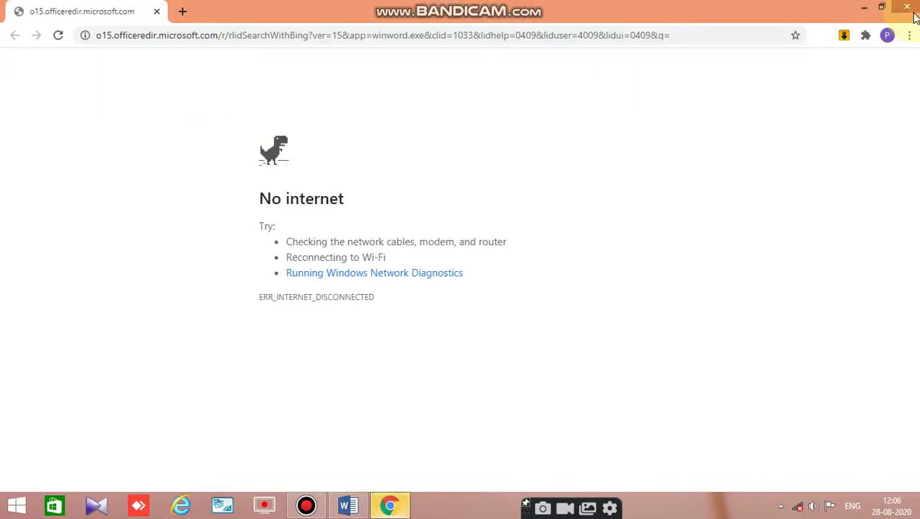
click(913, 14)
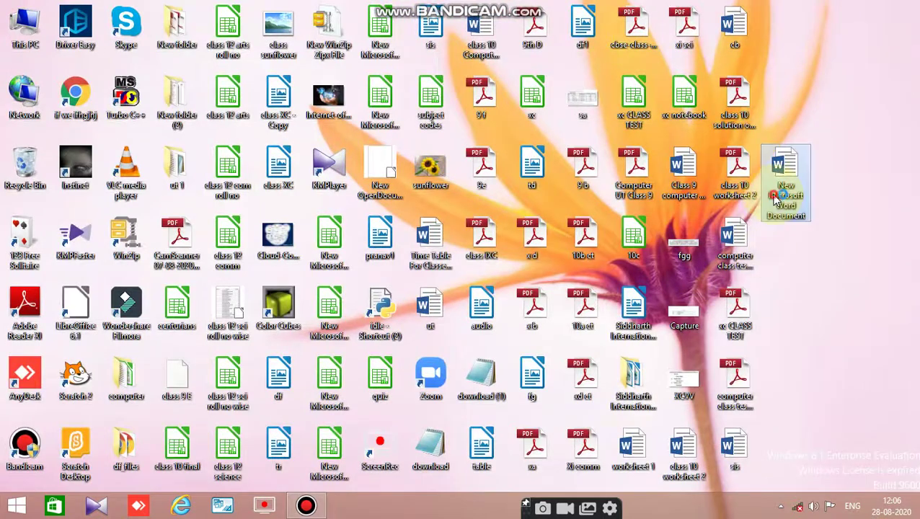
- Open the "New Microsoft Word Document" file on the desktop and, from there, open the recent document "sis"
double_click(776, 199)
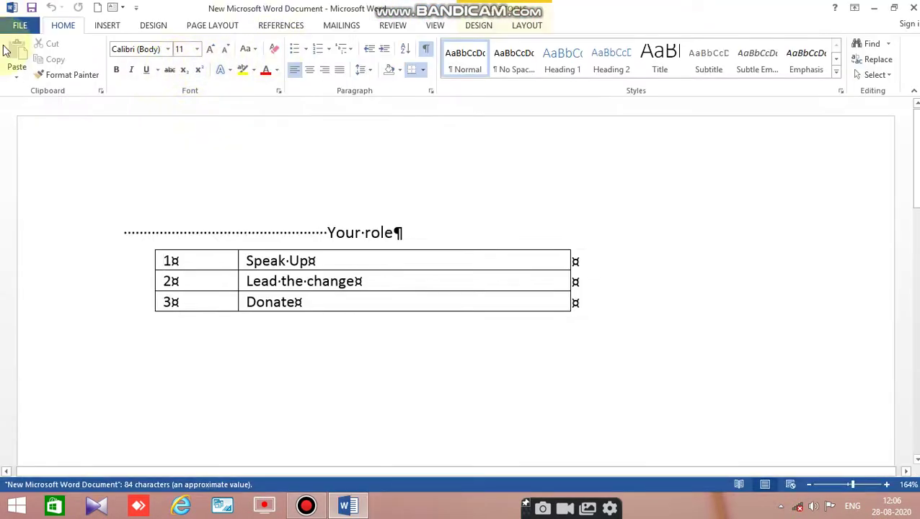
click(20, 25)
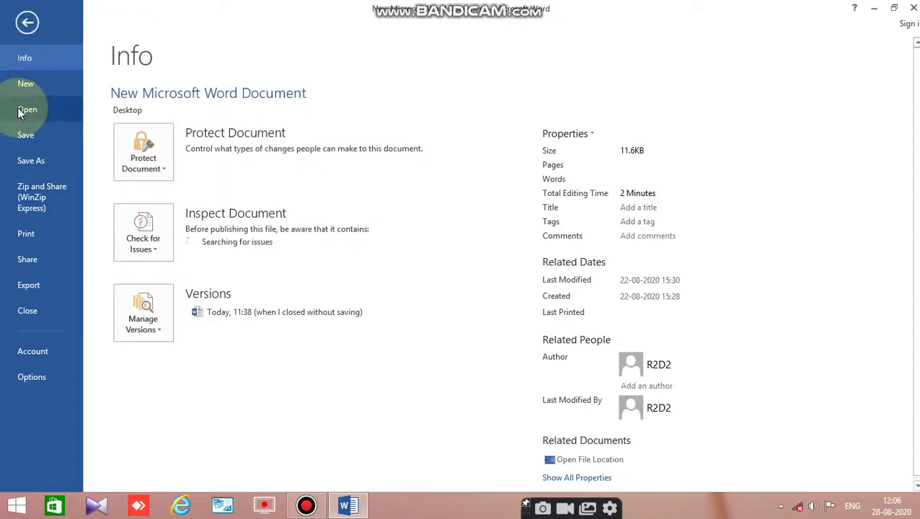
click(21, 110)
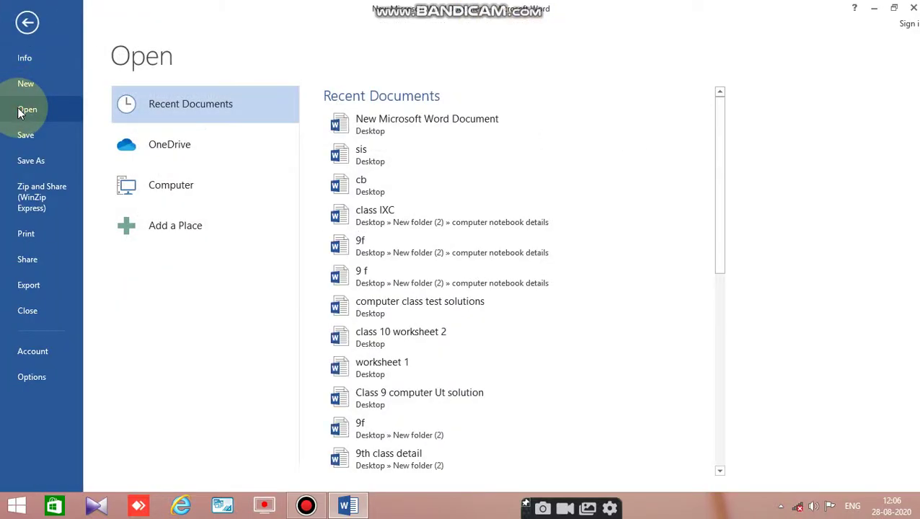
click(386, 156)
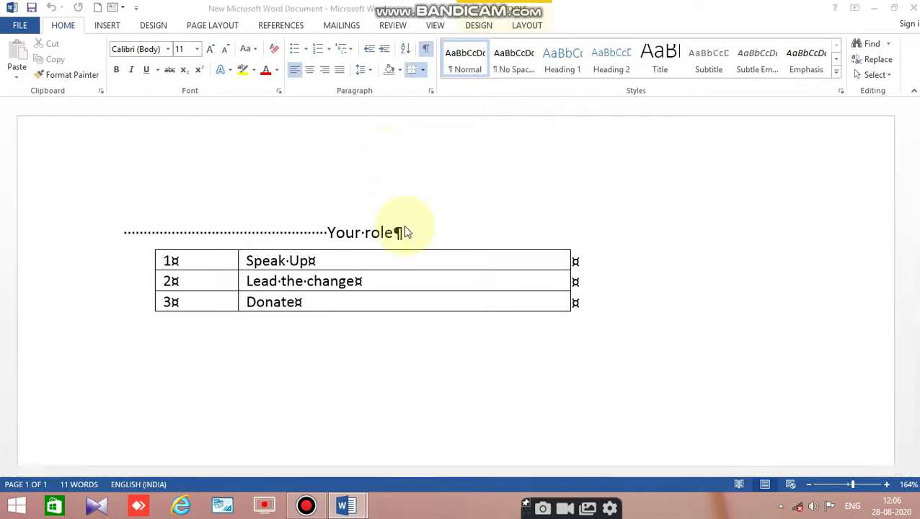
- Append "hj hkjhkhk hk hk hk hk hk hkh kh k hkh k hkh kjh k hkh k" at the end of the "Jh jhjhj" line
click(394, 337)
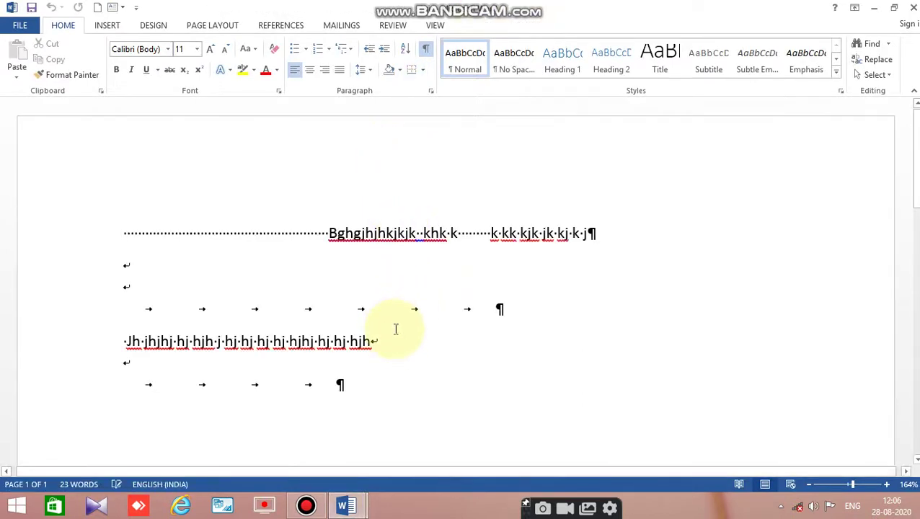
text(hj hkjhkhk hk hk hk h)
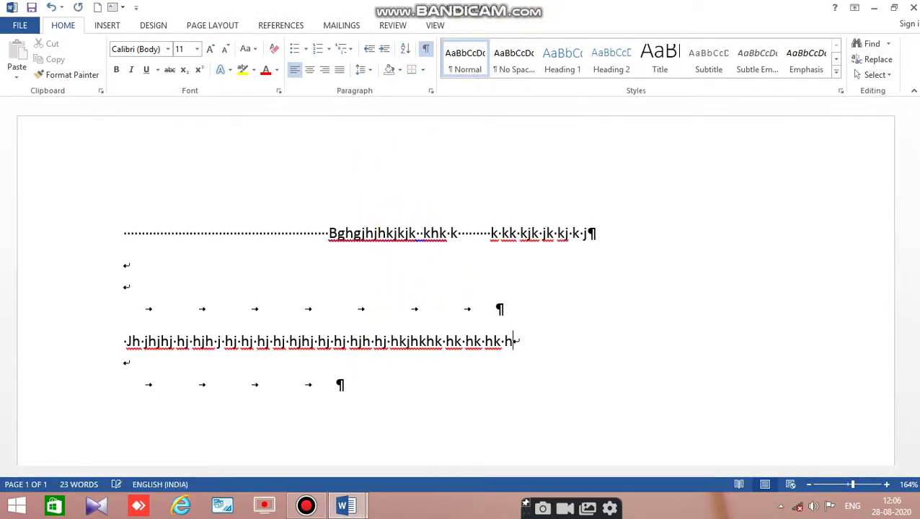
text(k hk hkh kh k hkh k hkh kjh k hkh k)
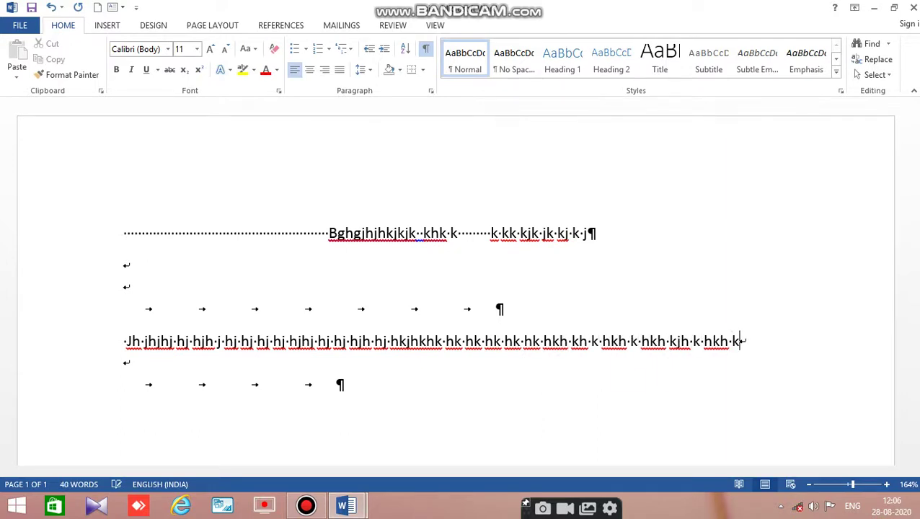
- Save the changes to the "sis" document under its existing name and location
click(19, 25)
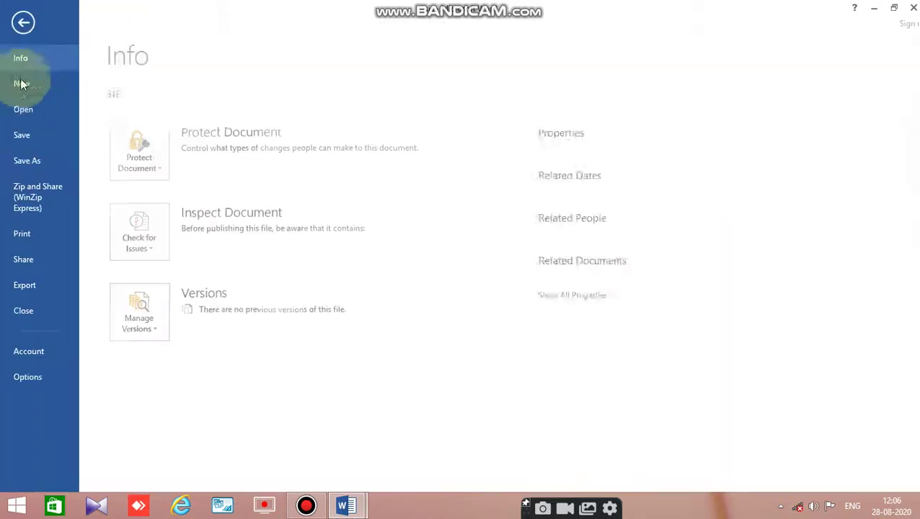
click(15, 165)
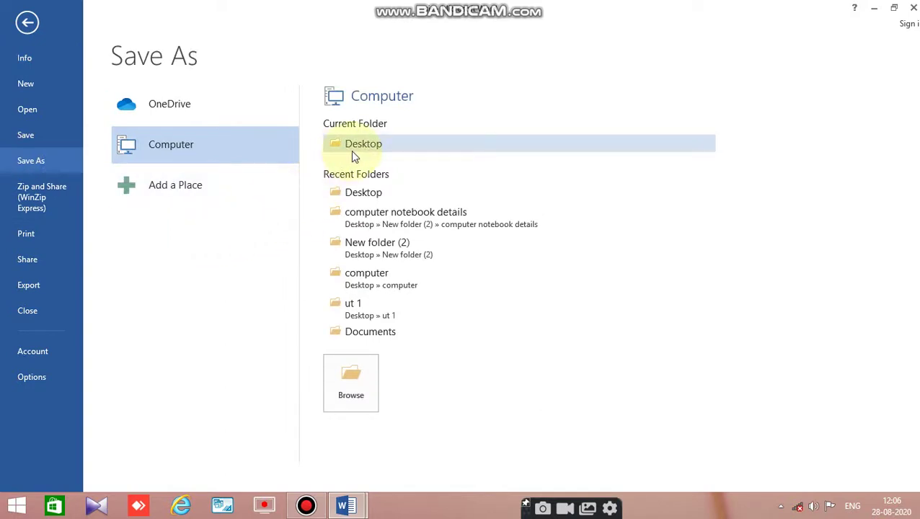
click(36, 139)
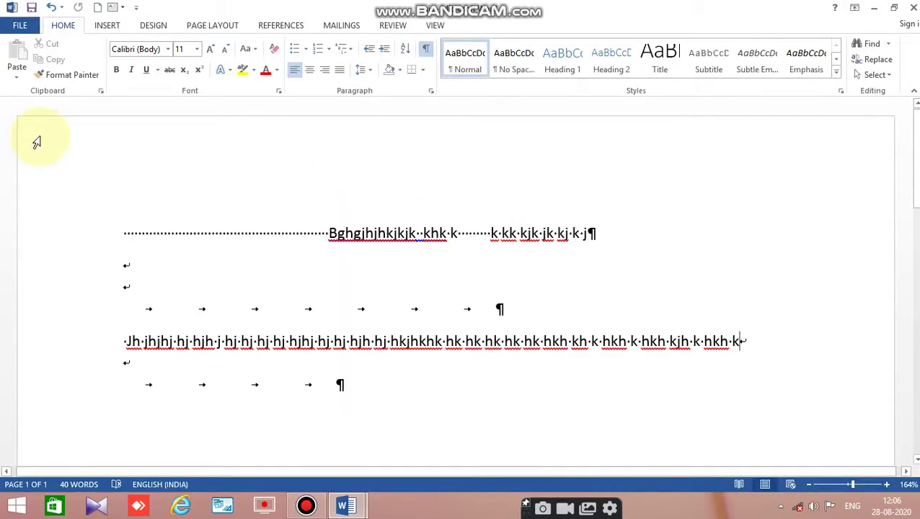
click(300, 508)
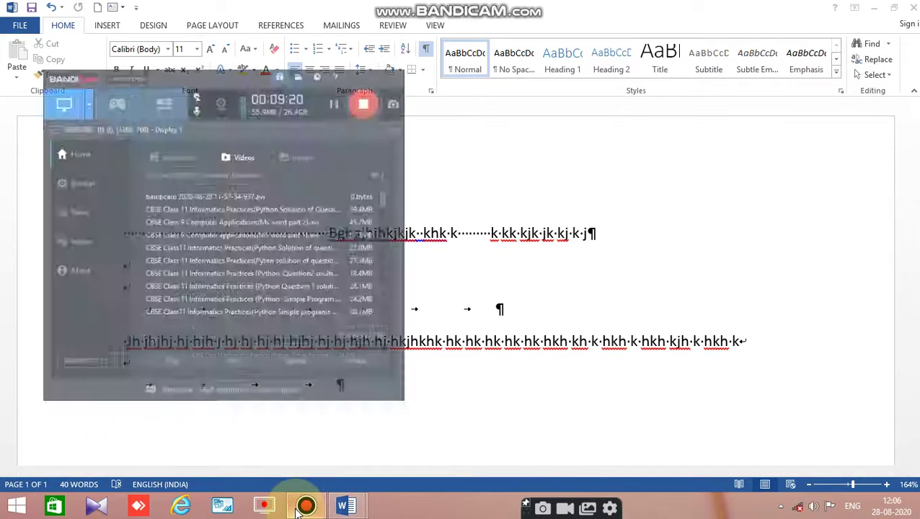
click(307, 507)
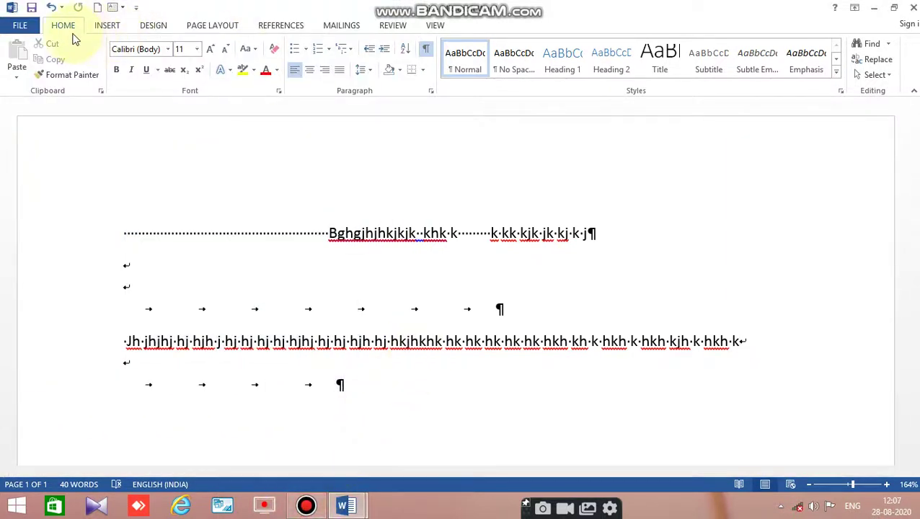
click(21, 26)
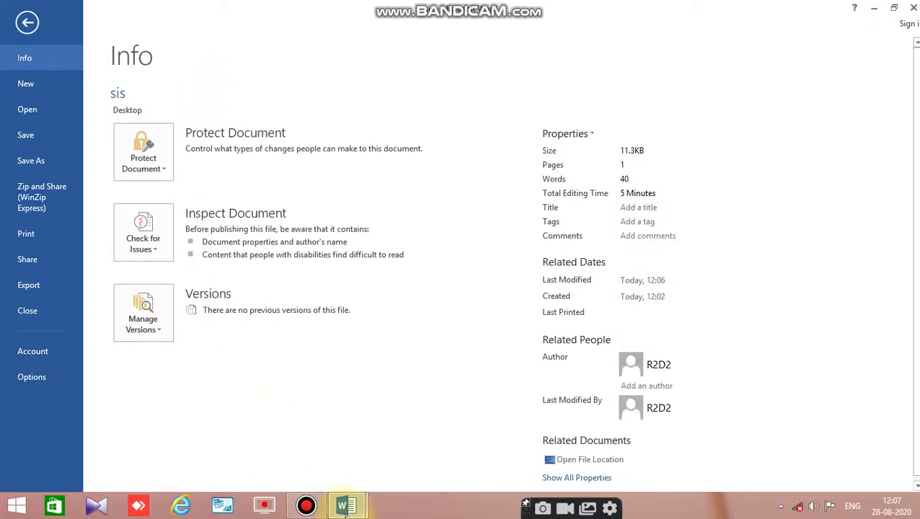
click(306, 506)
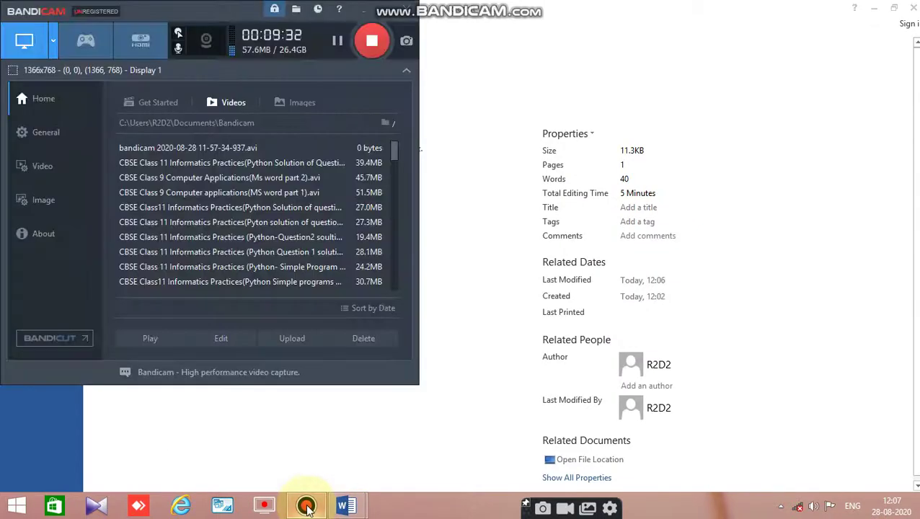